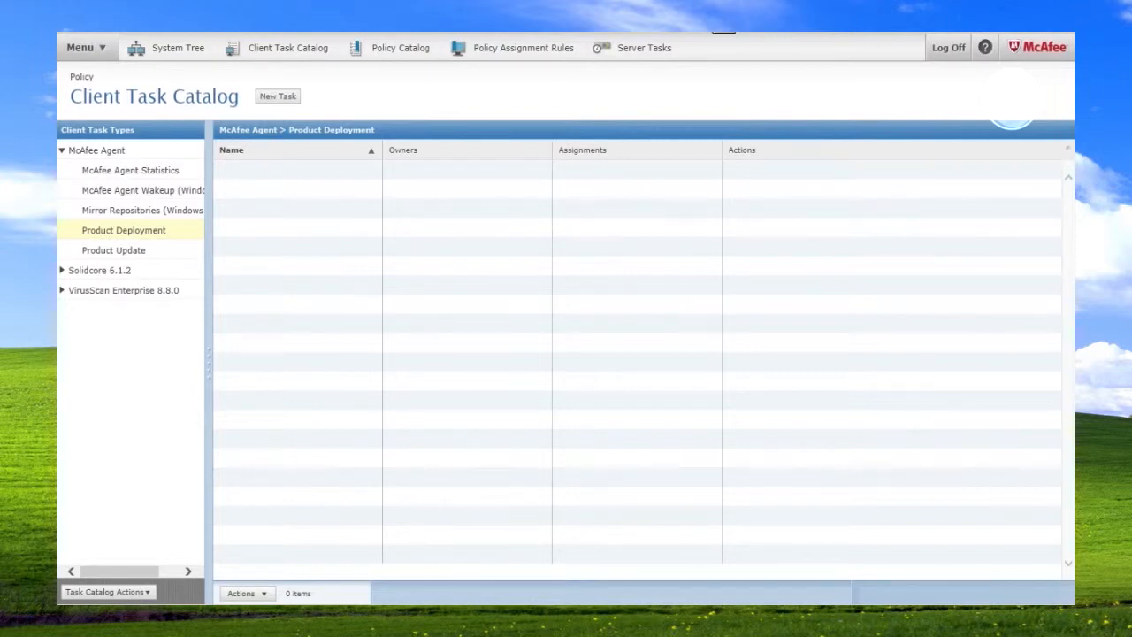
- Create a new Product Deployment task for Windows with Host Intrusion Prevention 8.0.0.2919 as the product
{"action": "left_click", "coordinate": [277, 96]}
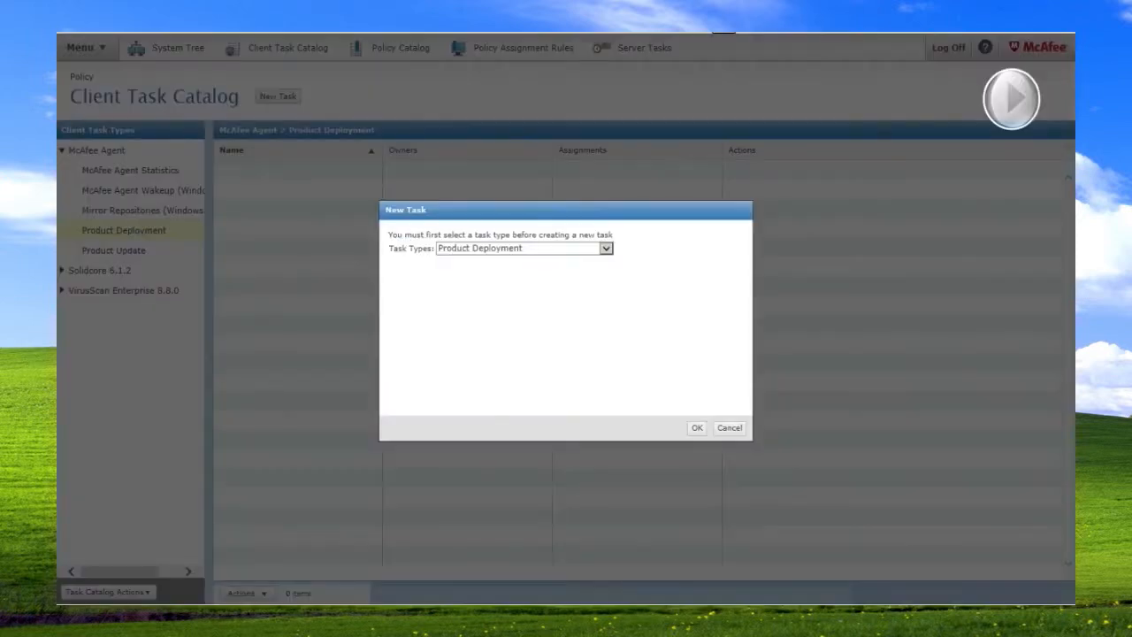
{"action": "left_click", "coordinate": [696, 428]}
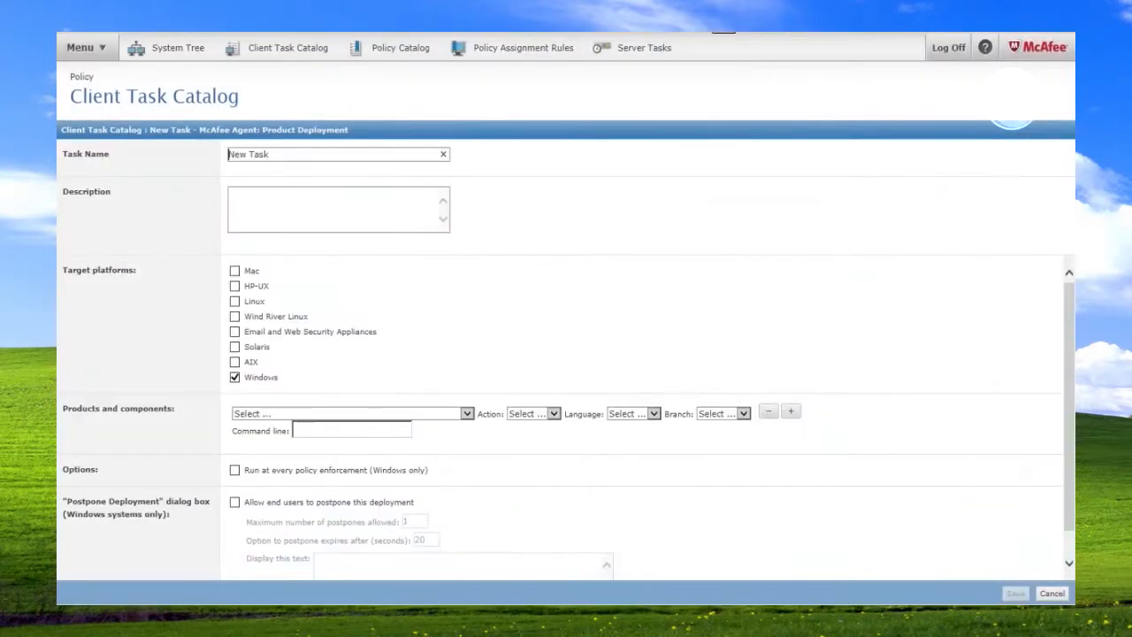
{"action": "left_click", "coordinate": [352, 413]}
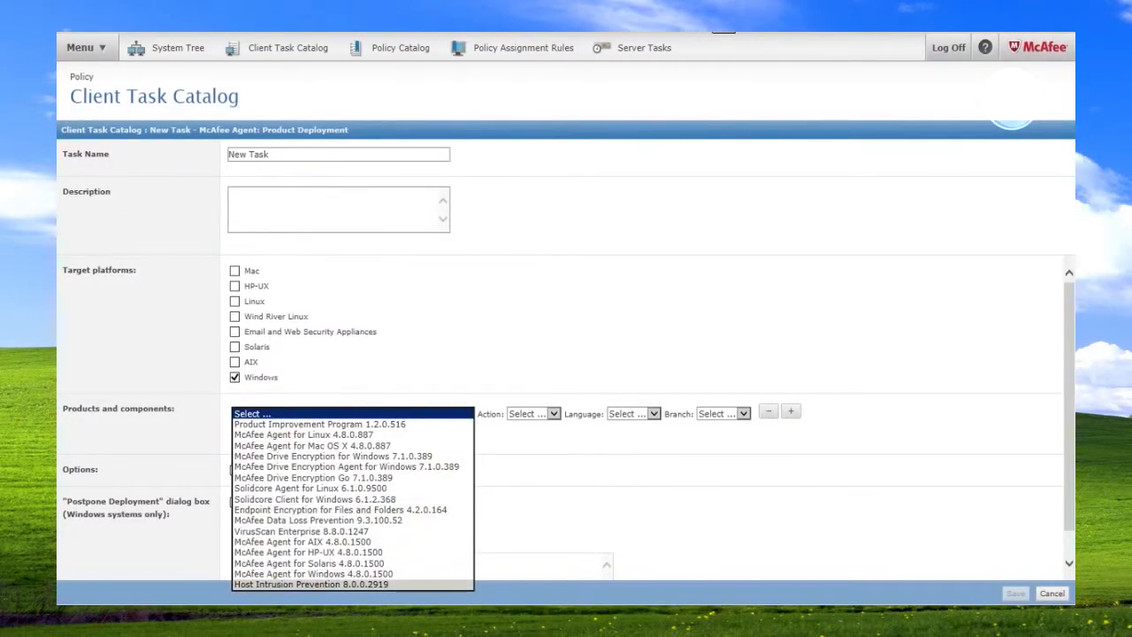
{"action": "left_click", "coordinate": [352, 584]}
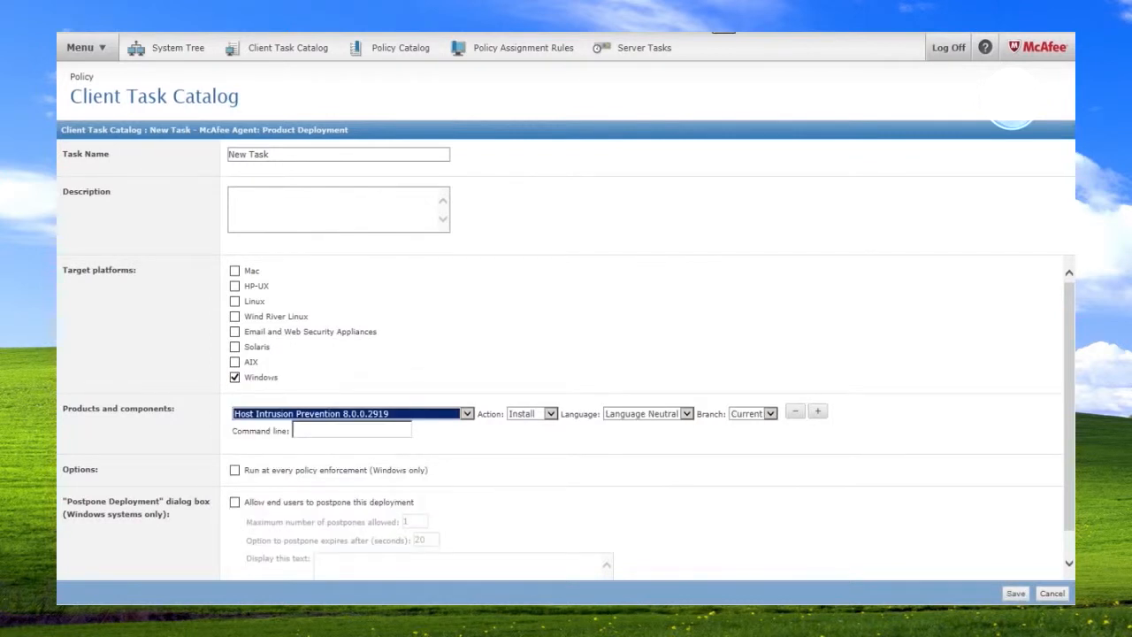
- Name the task "Deploy HIPS 8.0.0.2919" and save it
{"action": "left_click", "coordinate": [271, 154]}
{"action": "left_click", "coordinate": [443, 154]}
{"action": "type", "text": "HIPS 8.0"}
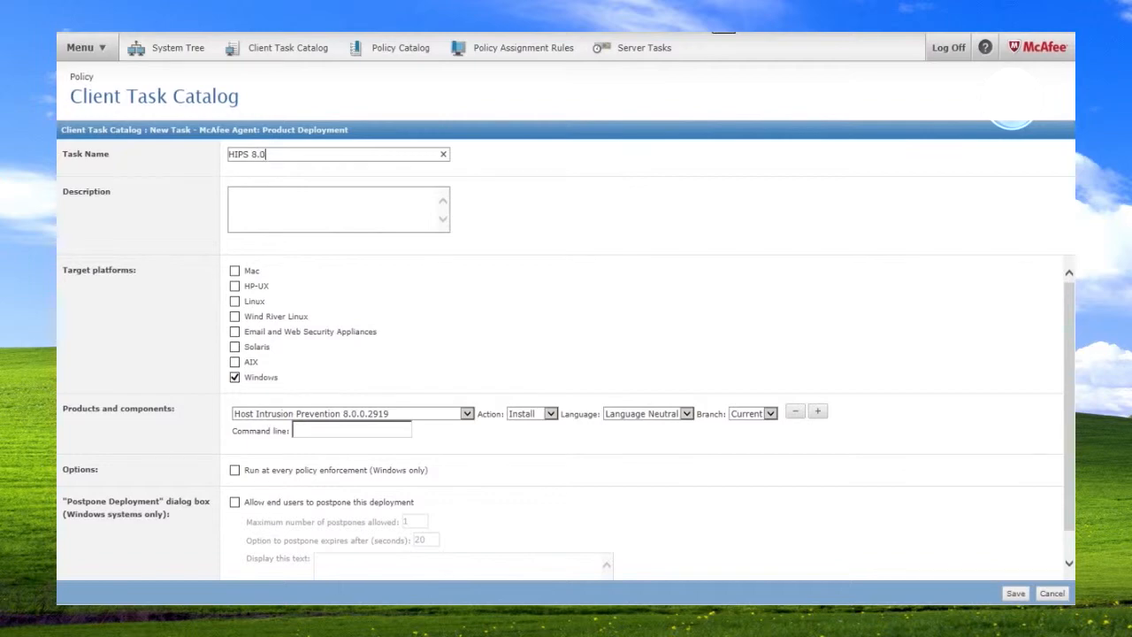
{"action": "type", "text": ".0.2919"}
{"action": "type", "text": "Deploy"}
{"action": "left_click", "coordinate": [1015, 593]}
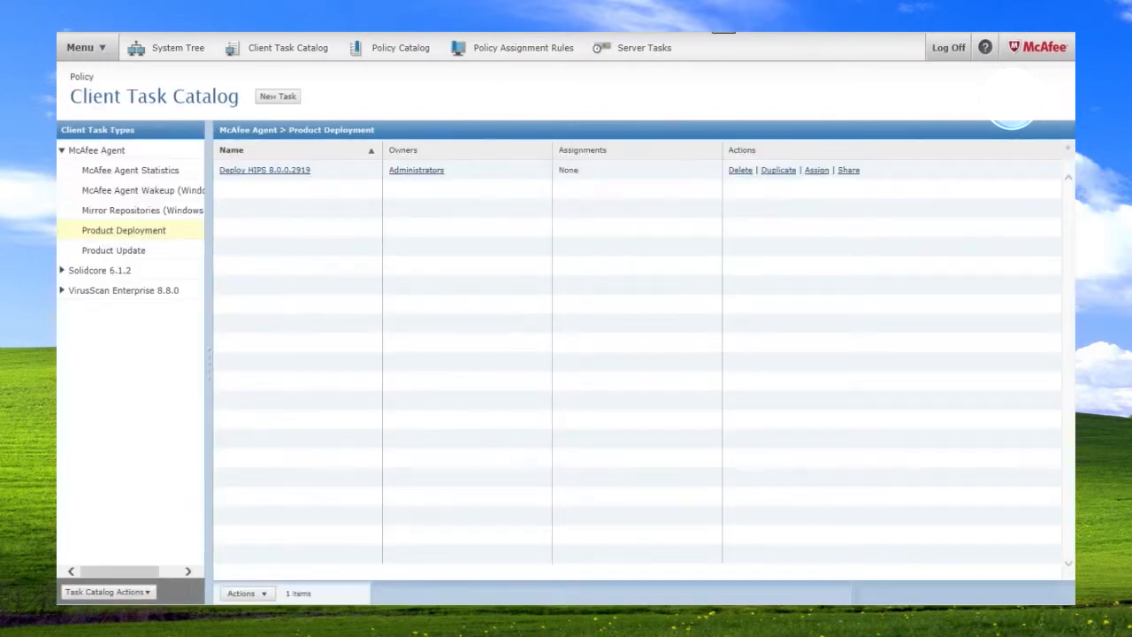
- Create another Product Deployment task for Windows with VirusScan Enterprise 8.8.0.1247 as the product
{"action": "left_click", "coordinate": [247, 594]}
{"action": "left_click", "coordinate": [278, 96]}
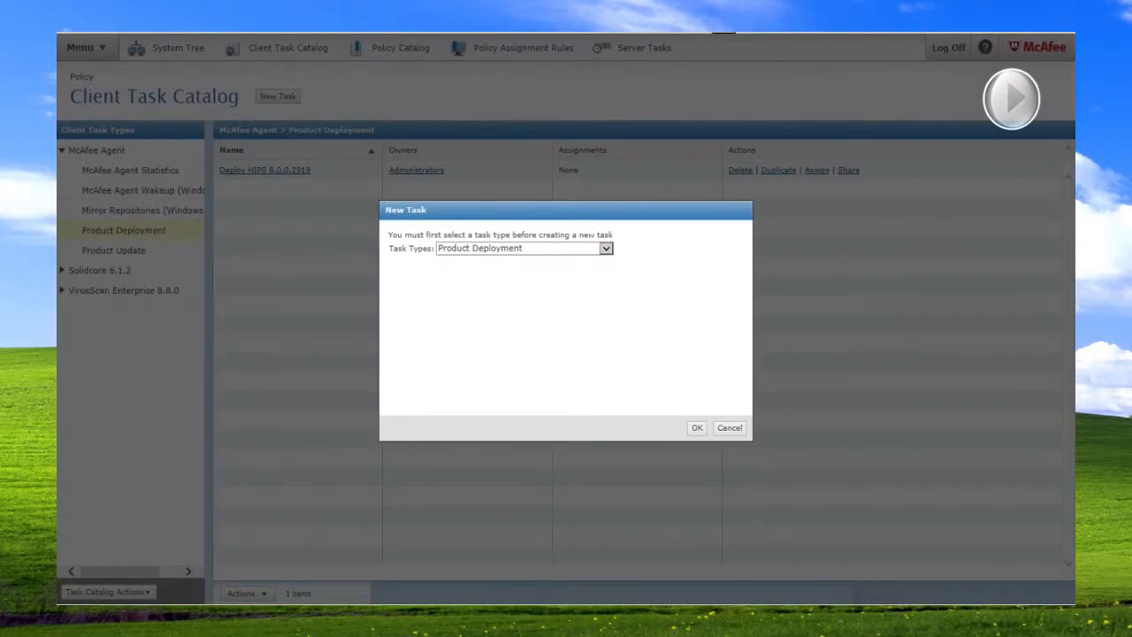
{"action": "left_click", "coordinate": [697, 427]}
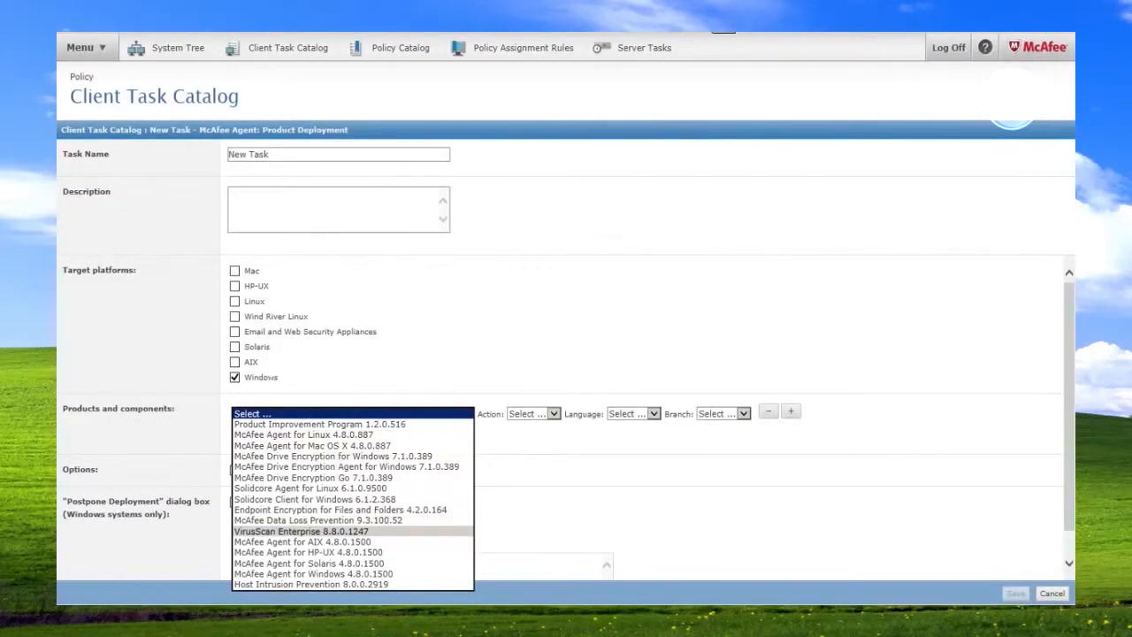
{"action": "left_click", "coordinate": [300, 531]}
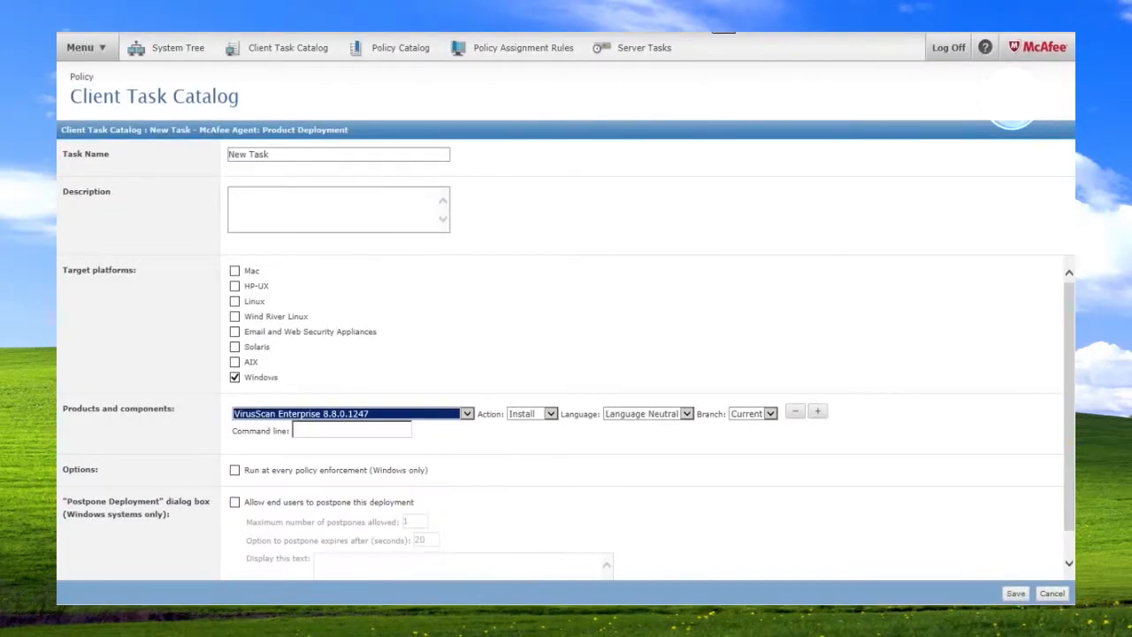
- Name the task "Deploy VSE 8.8.0.1247" and save it
{"action": "triple_click", "coordinate": [251, 154]}
{"action": "key", "text": "BackSpace"}
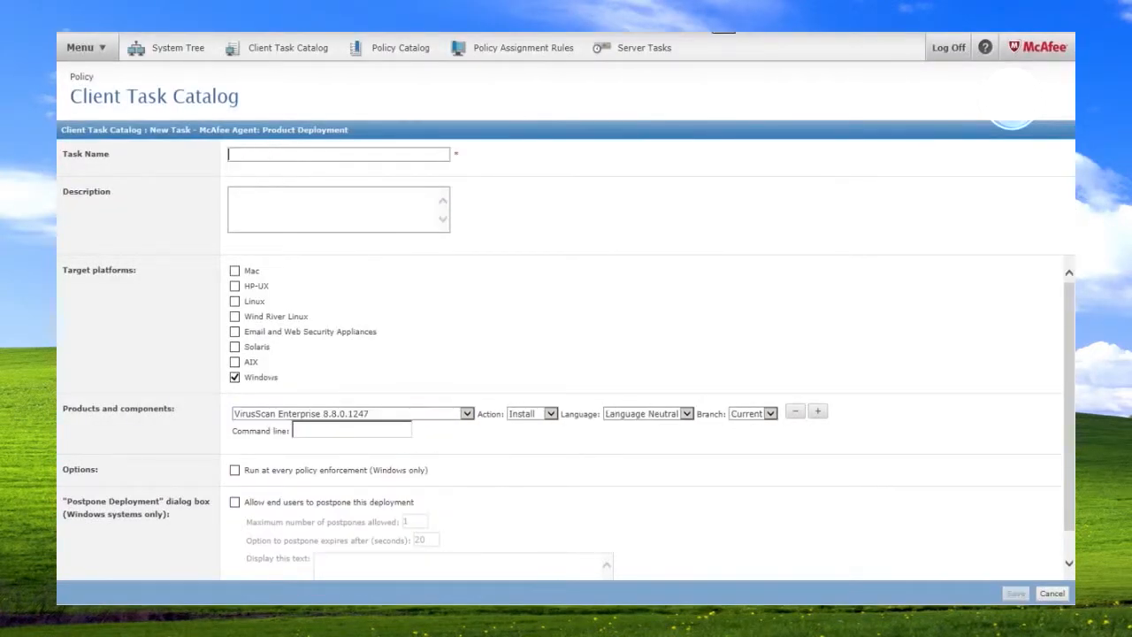
{"action": "type", "text": "Deploy VSE 8."}
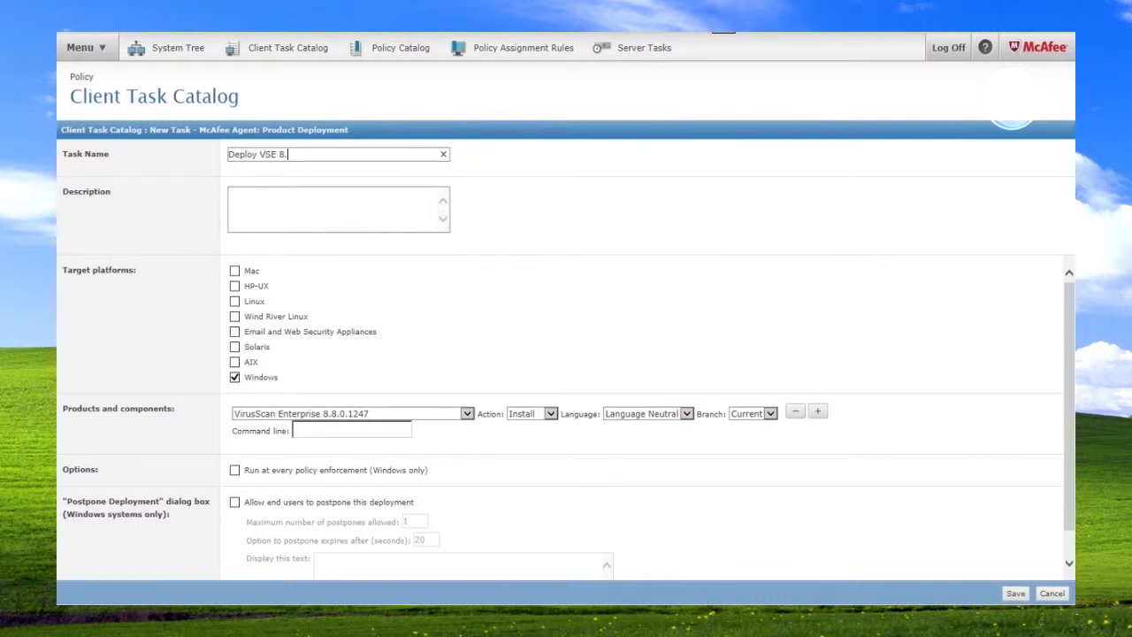
{"action": "type", "text": "8.0.1247"}
{"action": "left_click", "coordinate": [1015, 594]}
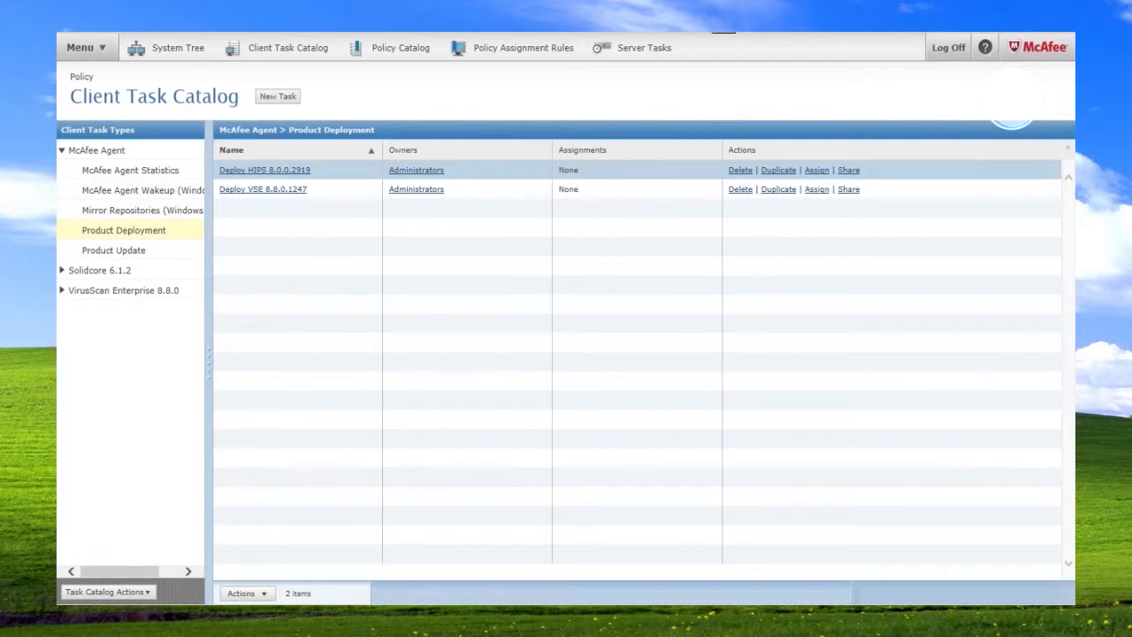
- Start a client task assignment for the Crescent City CyberSecurity group in the System Tree, using the Product Deployment task Deploy HIPS 8.0.0.2919
{"action": "left_click", "coordinate": [168, 48]}
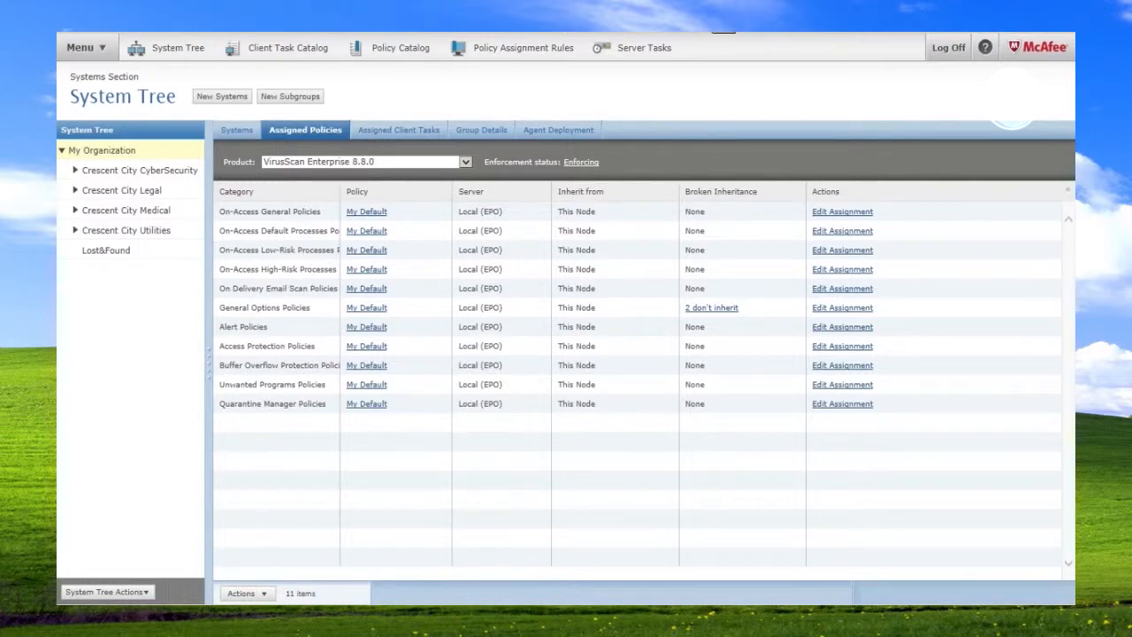
{"action": "left_click", "coordinate": [139, 171]}
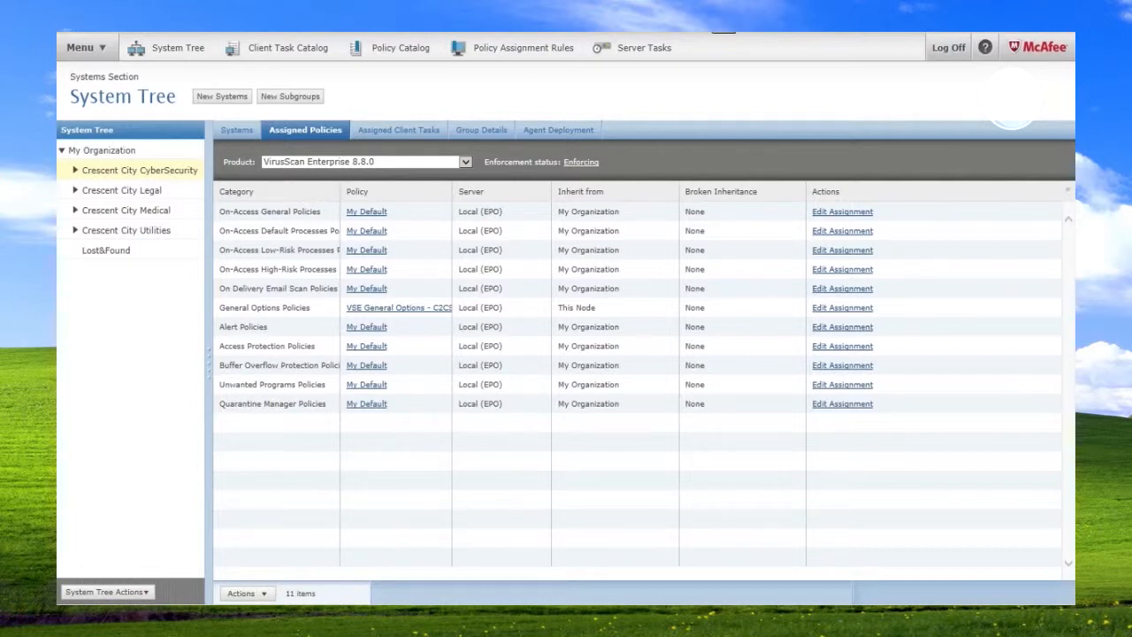
{"action": "left_click", "coordinate": [399, 130]}
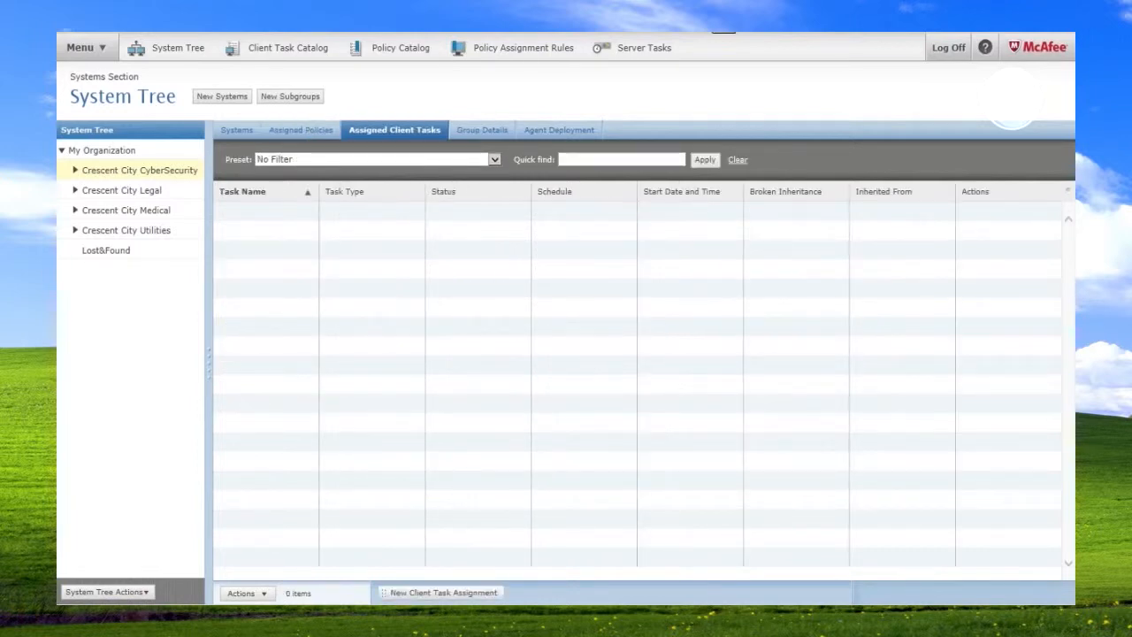
{"action": "left_click", "coordinate": [443, 593]}
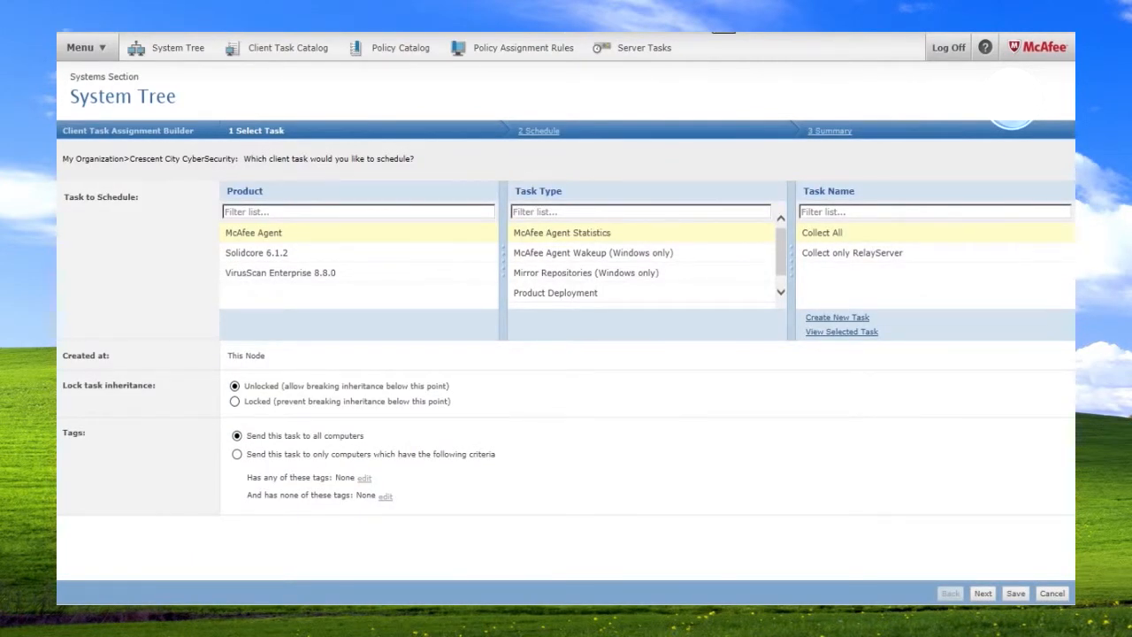
{"action": "left_click", "coordinate": [555, 292]}
{"action": "left_click", "coordinate": [982, 593]}
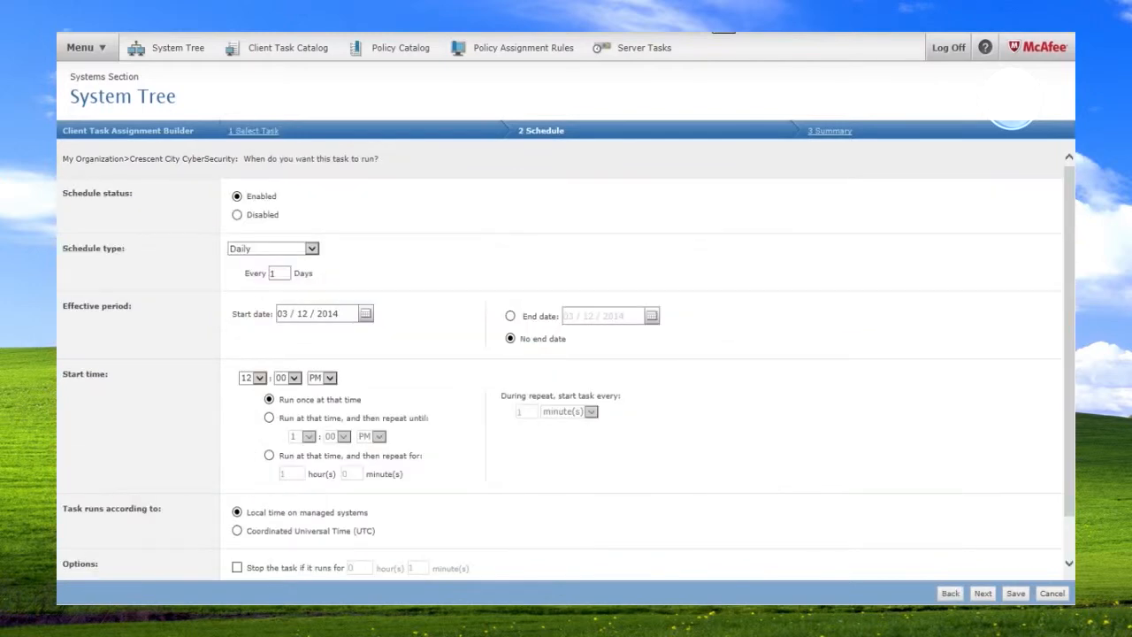
- Set the assignment's schedule type to Run immediately and save the assignment
{"action": "left_click", "coordinate": [311, 248]}
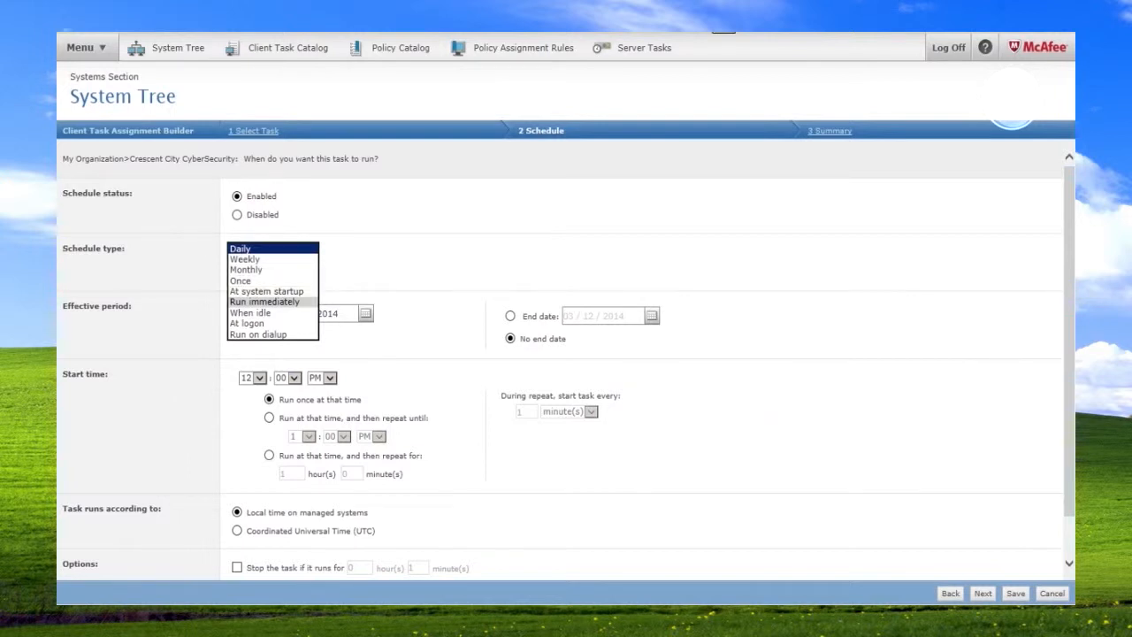
{"action": "left_click", "coordinate": [265, 301]}
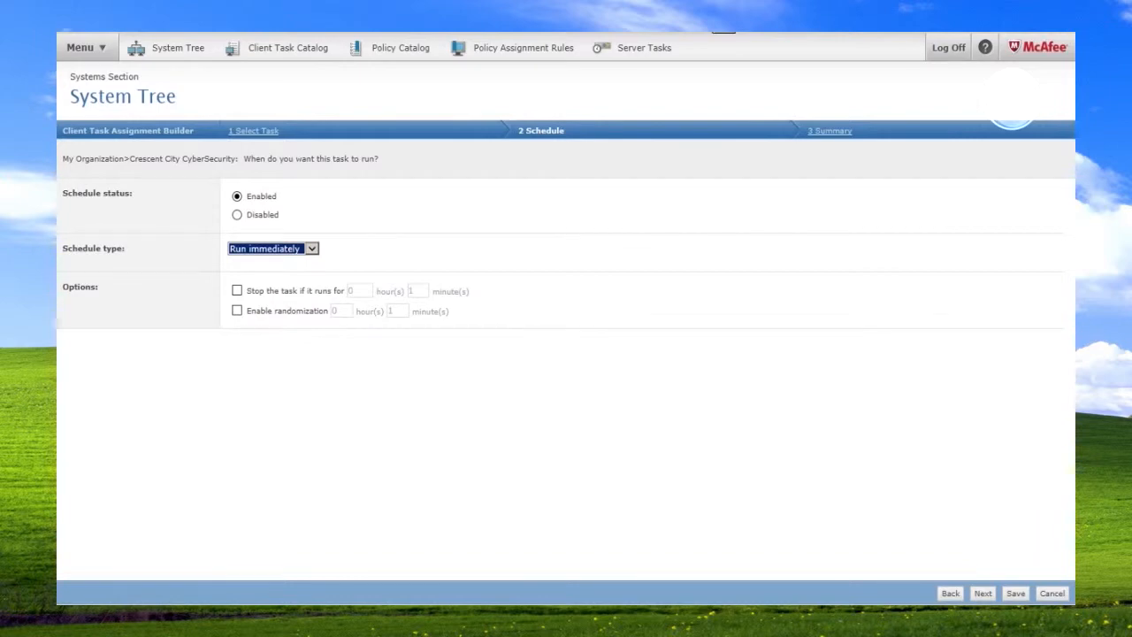
{"action": "left_click", "coordinate": [1015, 593]}
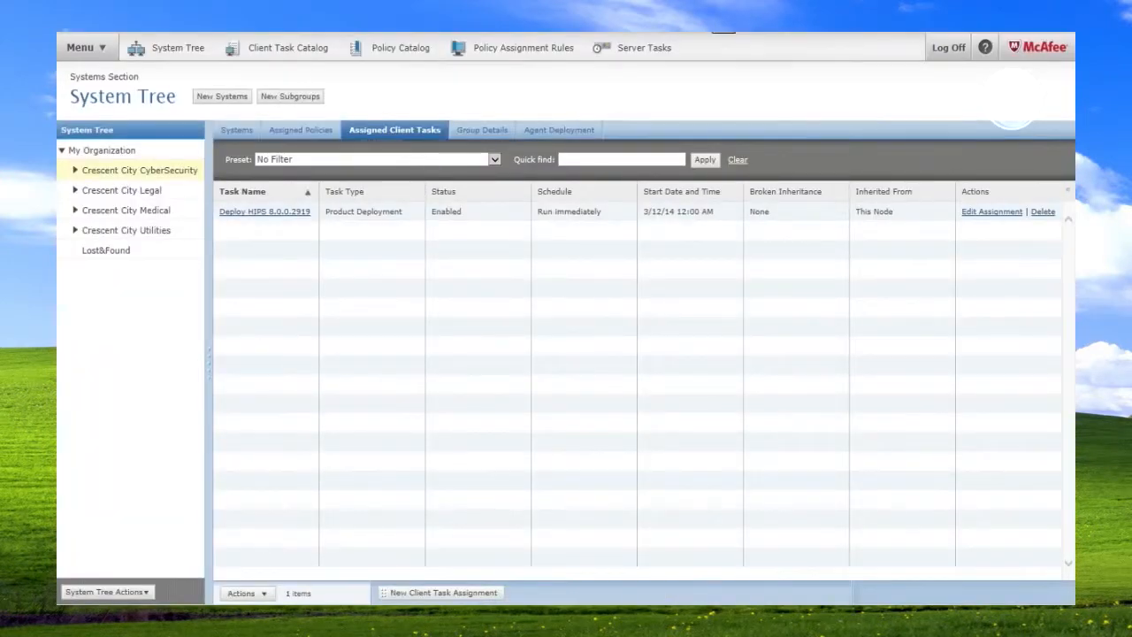
- Start a new deployment on the Product Deployment page and name it "Deploy HIPS and VSE to Medical"
{"action": "left_click", "coordinate": [86, 47]}
{"action": "left_click", "coordinate": [86, 47]}
{"action": "left_click", "coordinate": [85, 48]}
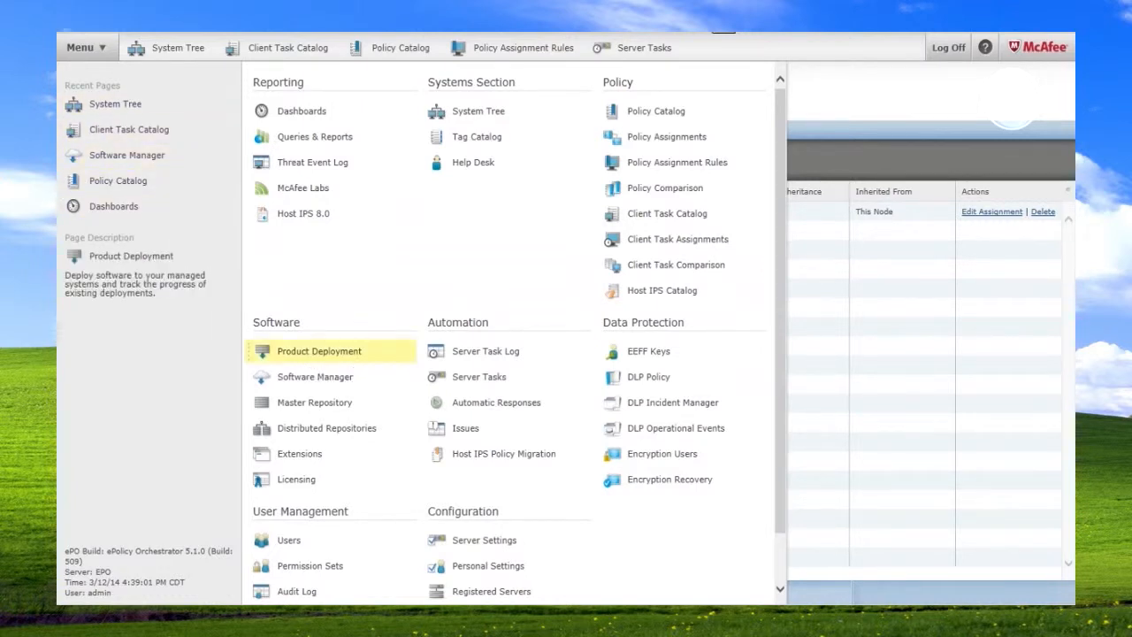
{"action": "left_click", "coordinate": [320, 351]}
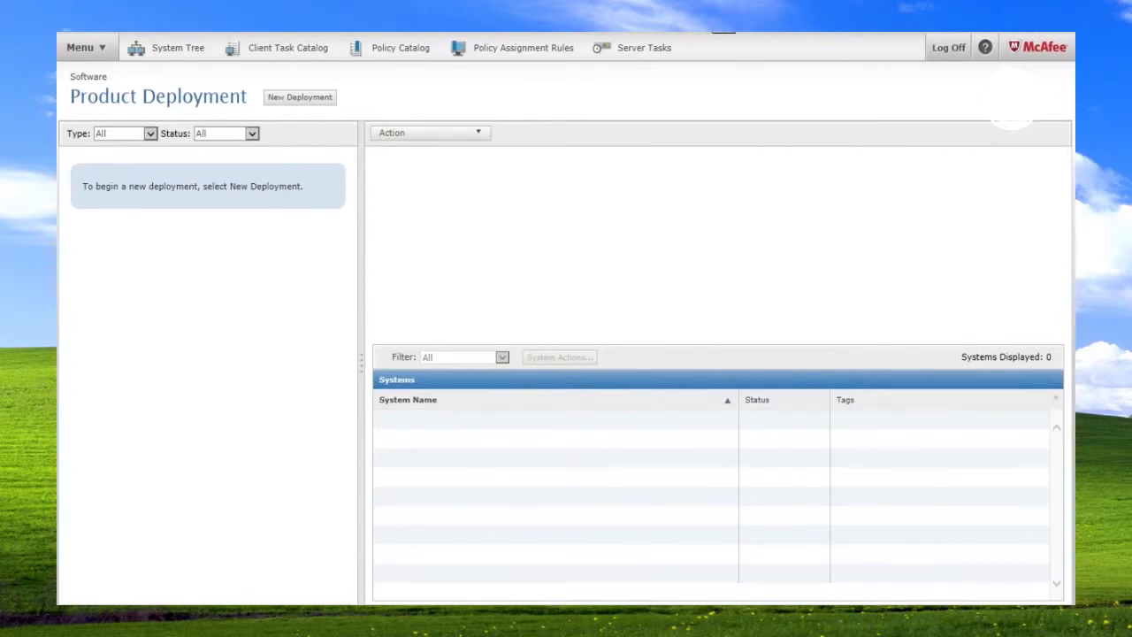
{"action": "left_click", "coordinate": [299, 97]}
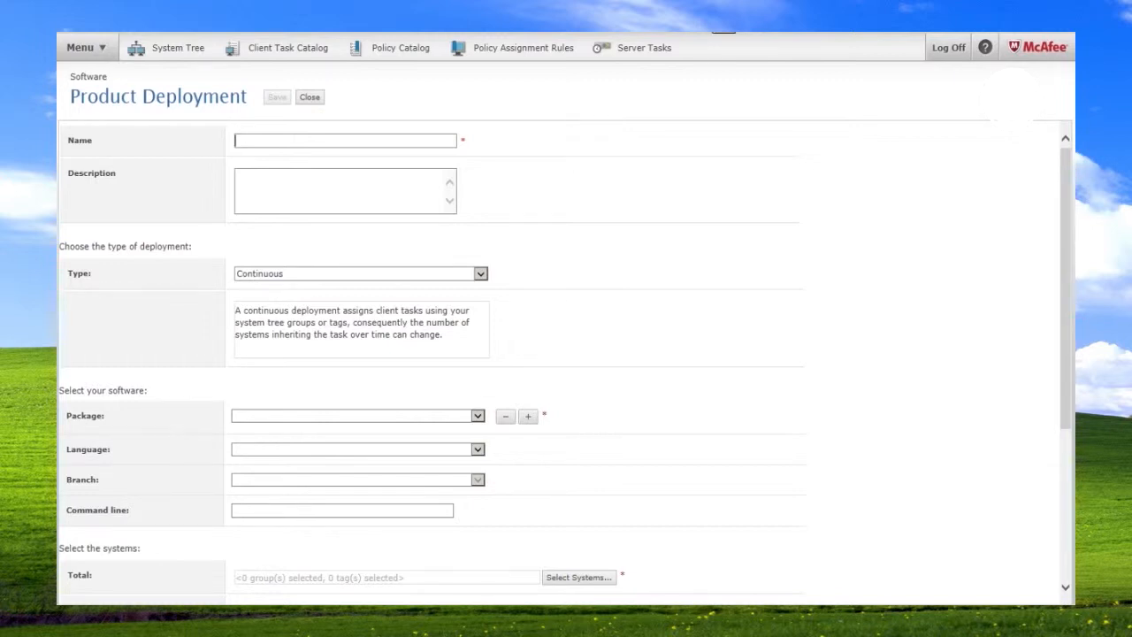
{"action": "type", "text": "Deploy HIPS and VSE to"}
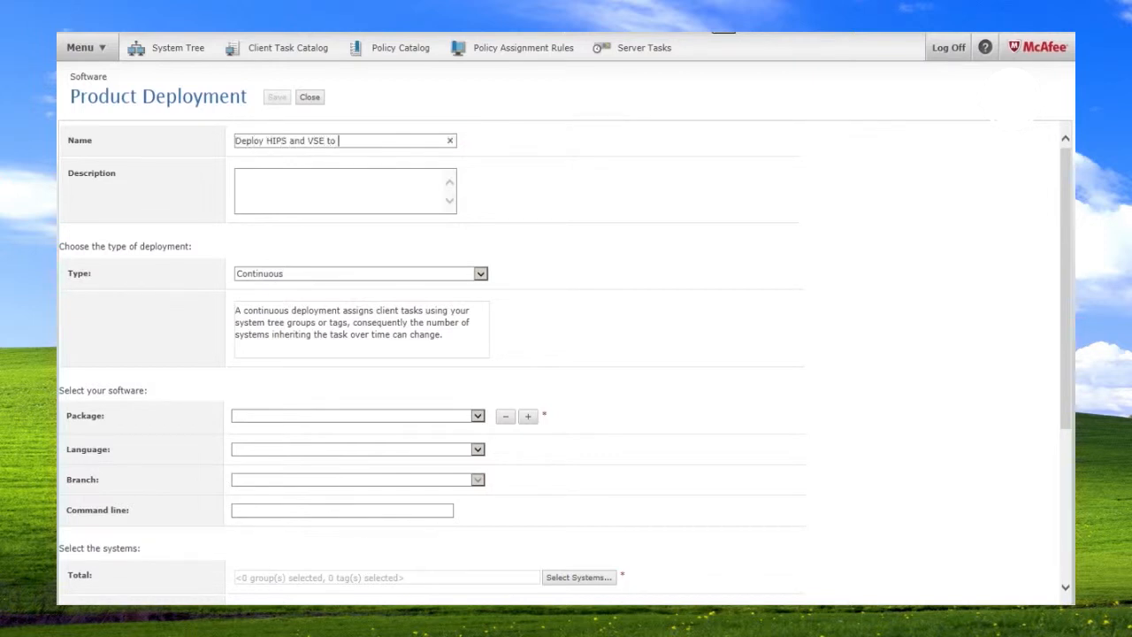
{"action": "type", "text": " Medical"}
- Add the packages Host Intrusion Prevention 8.0.0 and VirusScan Enterprise 8.8.0 to the deployment
{"action": "scroll", "coordinate": [566, 353], "scroll_direction": "down", "scroll_amount": 1}
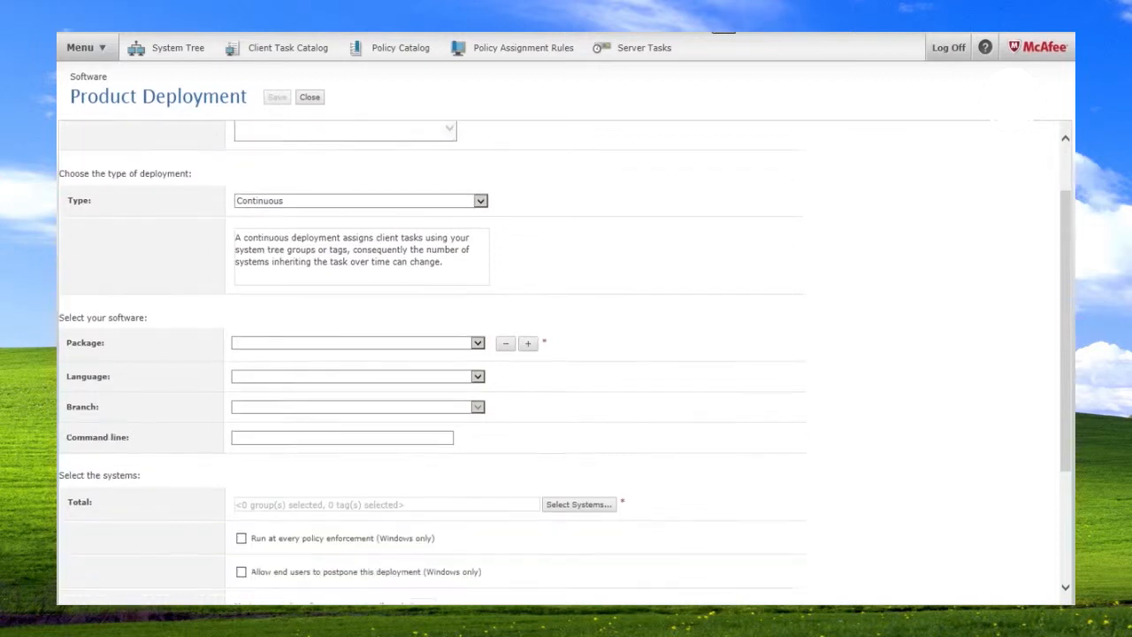
{"action": "left_click", "coordinate": [477, 343]}
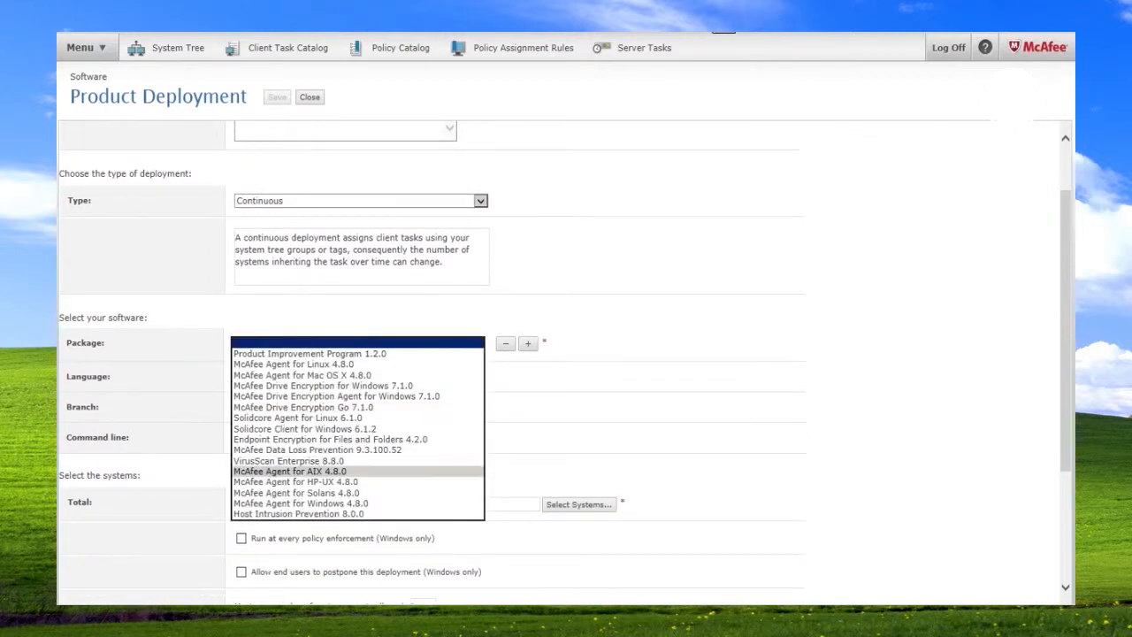
{"action": "left_click", "coordinate": [299, 513]}
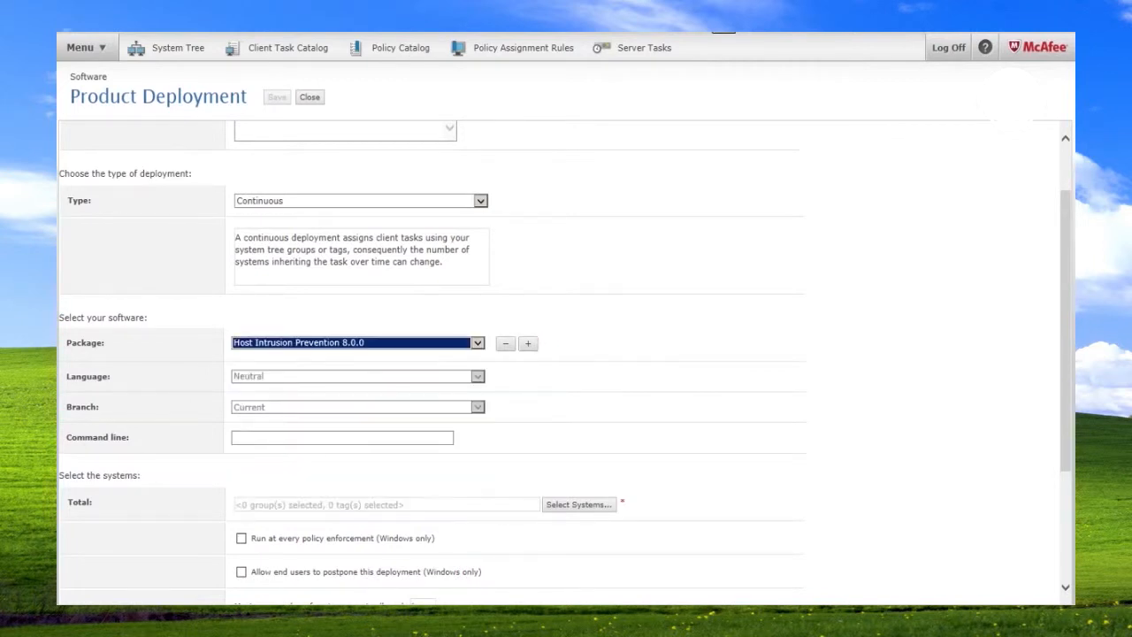
{"action": "left_click", "coordinate": [528, 343]}
{"action": "left_click", "coordinate": [477, 471]}
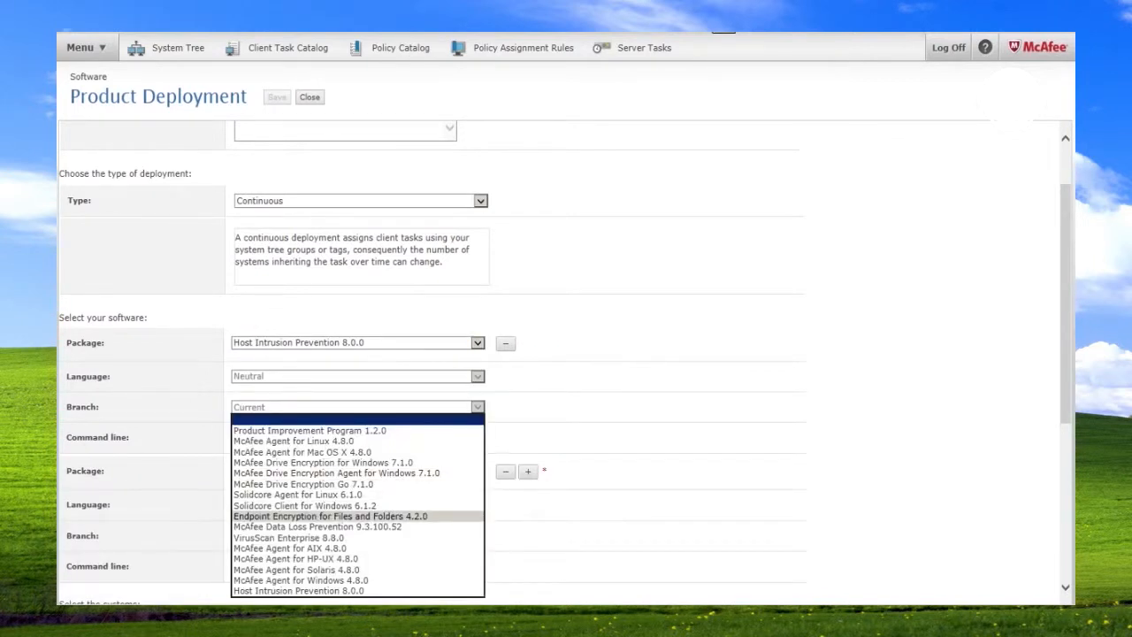
{"action": "left_click", "coordinate": [289, 538]}
- Select the Crescent City Medical group under My Organization as the deployment's target systems
{"action": "scroll", "coordinate": [289, 538], "scroll_direction": "down", "scroll_amount": 2}
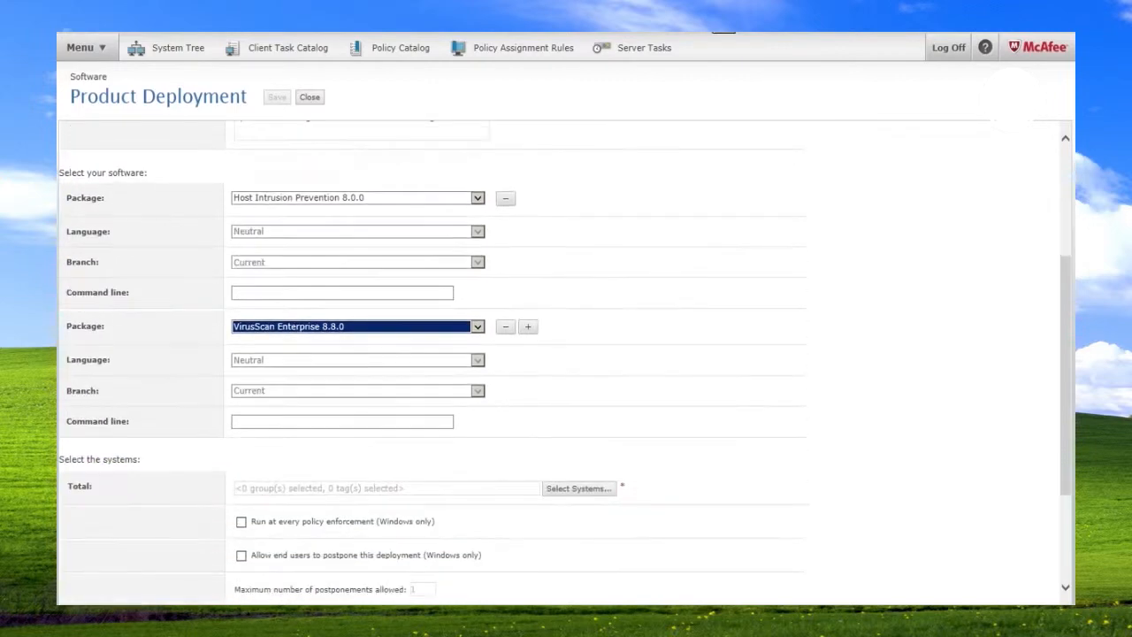
{"action": "scroll", "coordinate": [431, 363], "scroll_direction": "down", "scroll_amount": 2}
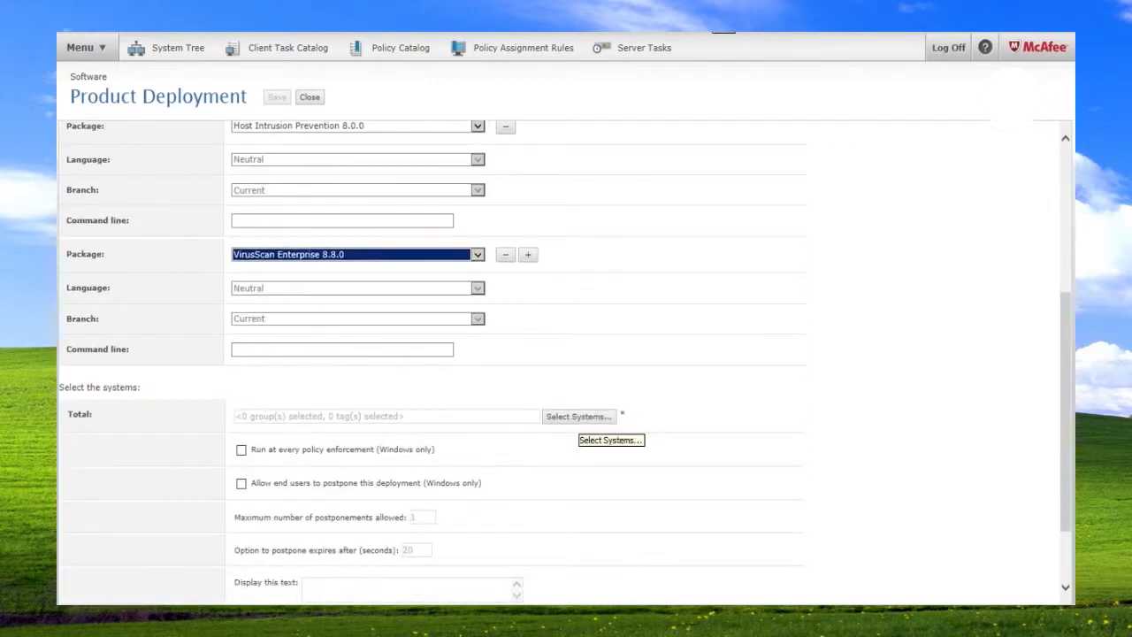
{"action": "left_click", "coordinate": [579, 415]}
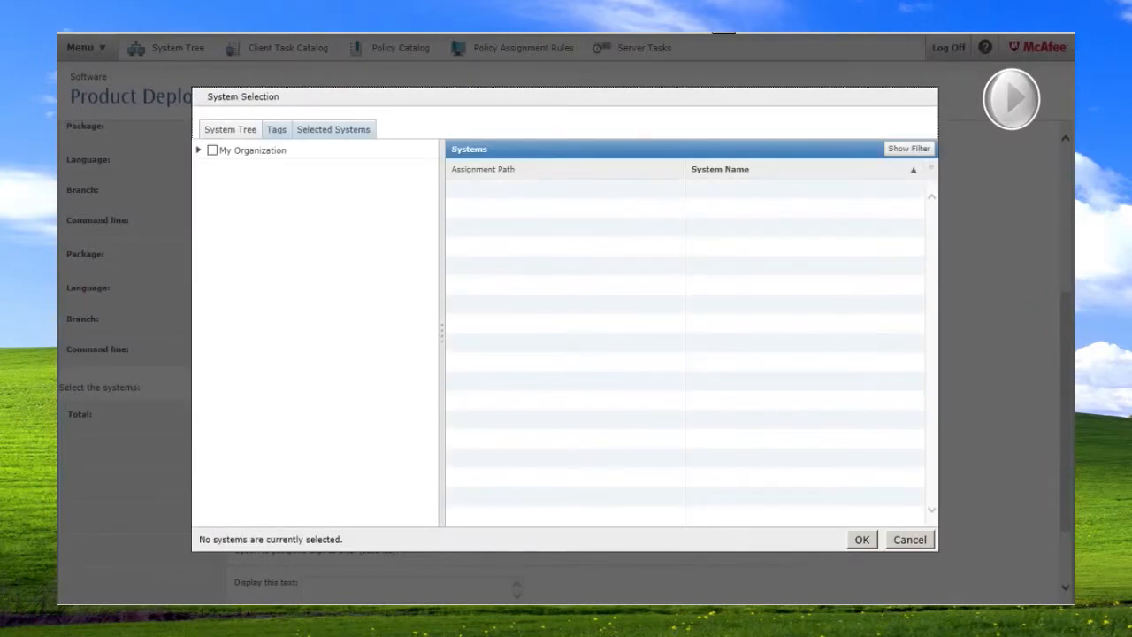
{"action": "left_click", "coordinate": [199, 150]}
{"action": "left_click", "coordinate": [225, 210]}
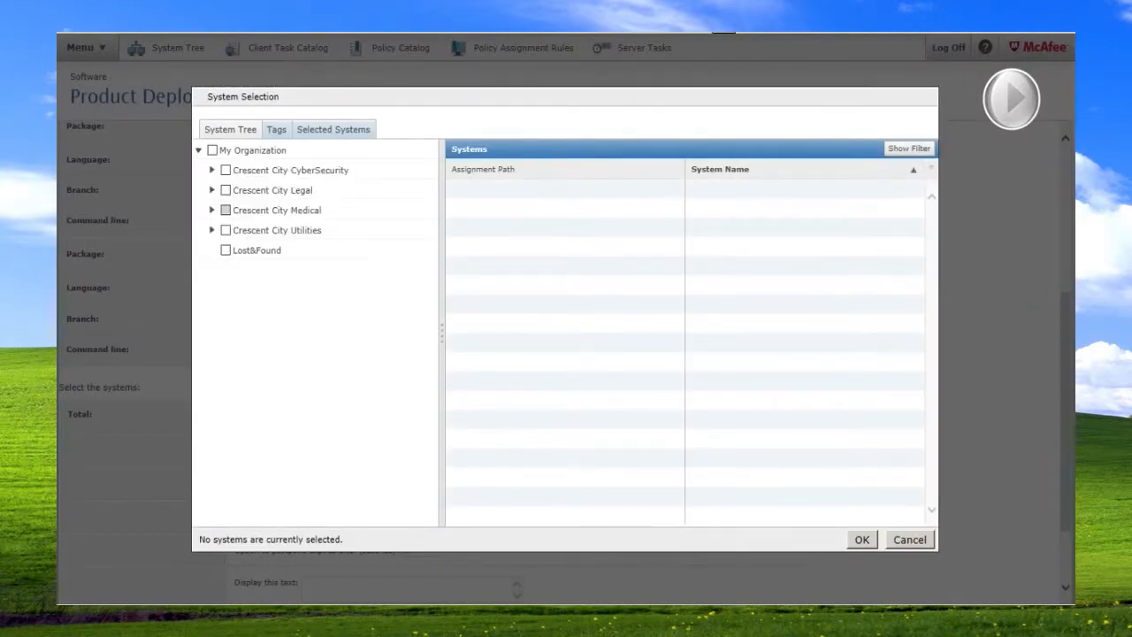
{"action": "left_click", "coordinate": [861, 540]}
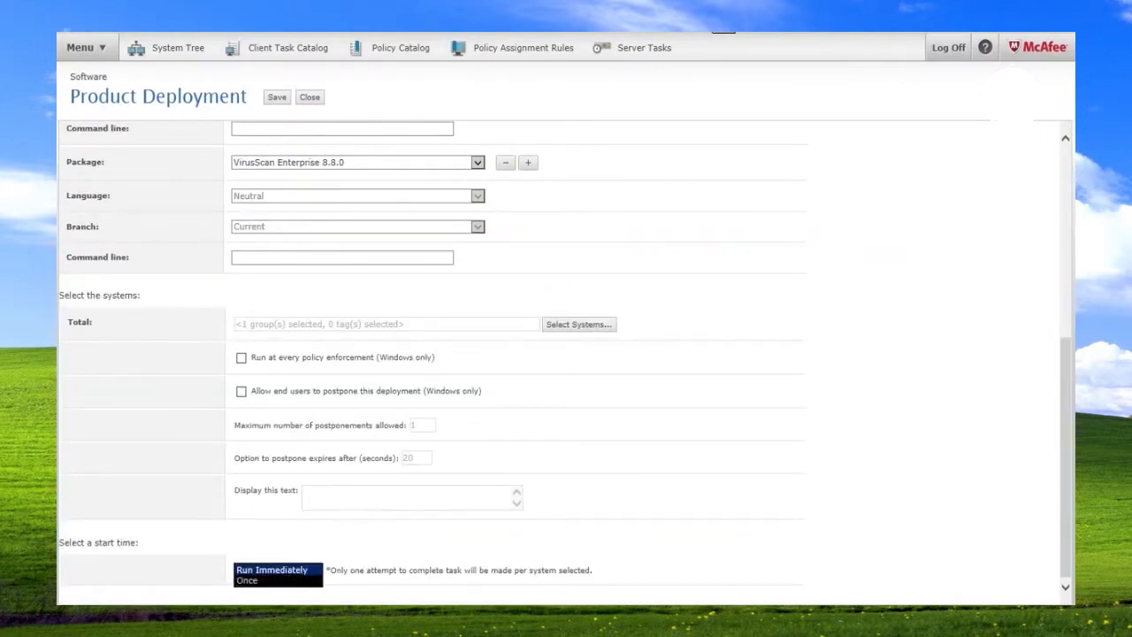
- Set the deployment's start time to Run Immediately and save the deployment
{"action": "left_click", "coordinate": [248, 580]}
{"action": "scroll", "coordinate": [566, 363], "scroll_direction": "down", "scroll_amount": 2}
{"action": "left_click", "coordinate": [279, 425]}
{"action": "left_click", "coordinate": [271, 413]}
{"action": "left_click", "coordinate": [690, 424]}
{"action": "scroll", "coordinate": [690, 424], "scroll_direction": "up", "scroll_amount": 4}
{"action": "scroll", "coordinate": [690, 424], "scroll_direction": "down", "scroll_amount": 4}
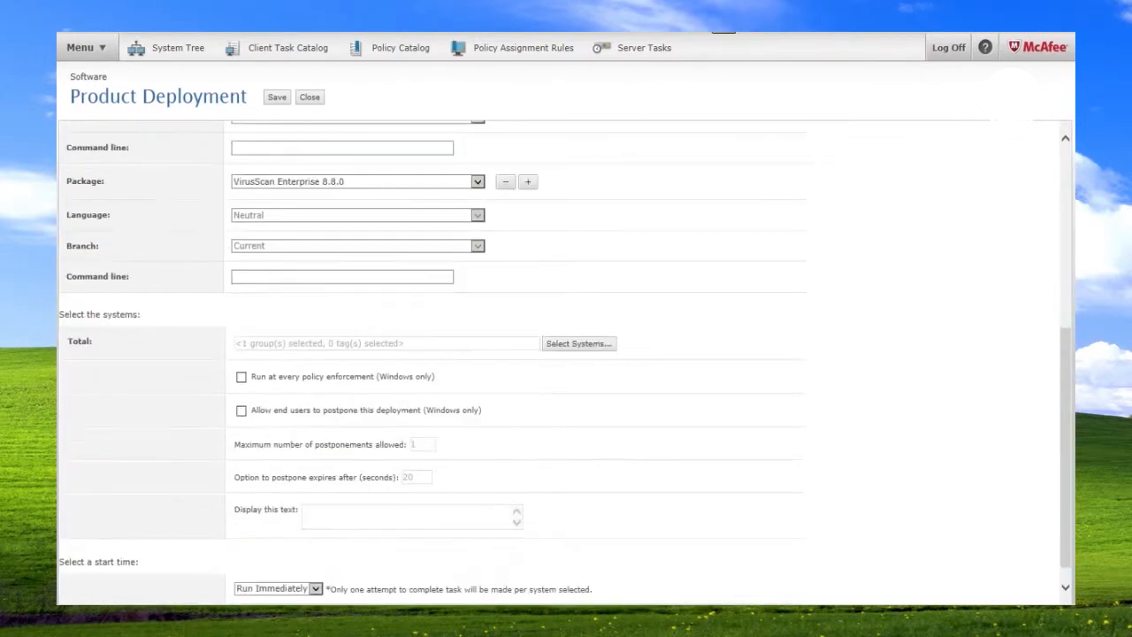
{"action": "scroll", "coordinate": [566, 362], "scroll_direction": "down", "scroll_amount": 1}
{"action": "left_click", "coordinate": [277, 97]}
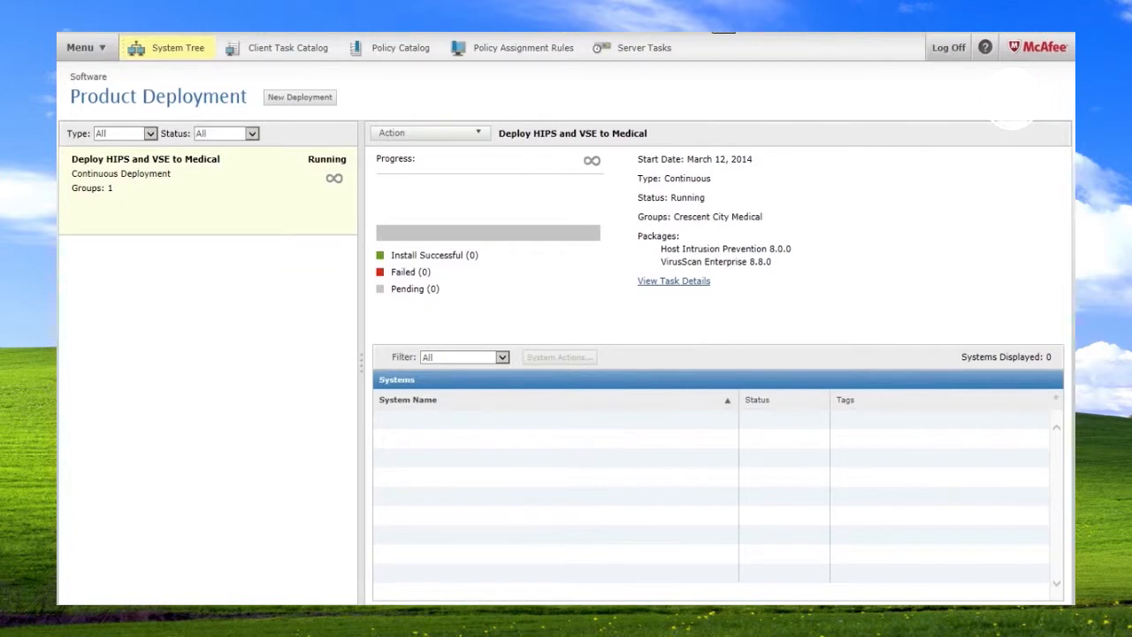
- Review the client tasks assigned to Crescent City Medical in the System Tree, widening the Task Type column
{"action": "left_click", "coordinate": [172, 50]}
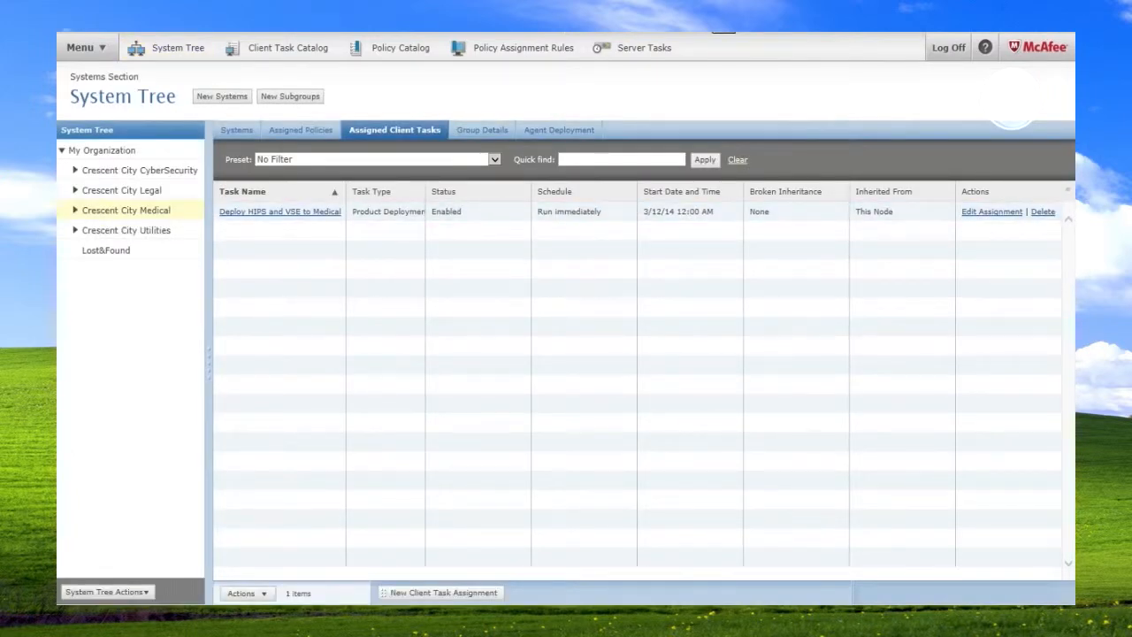
{"action": "left_click_drag", "start_coordinate": [425, 192], "coordinate": [473, 192]}
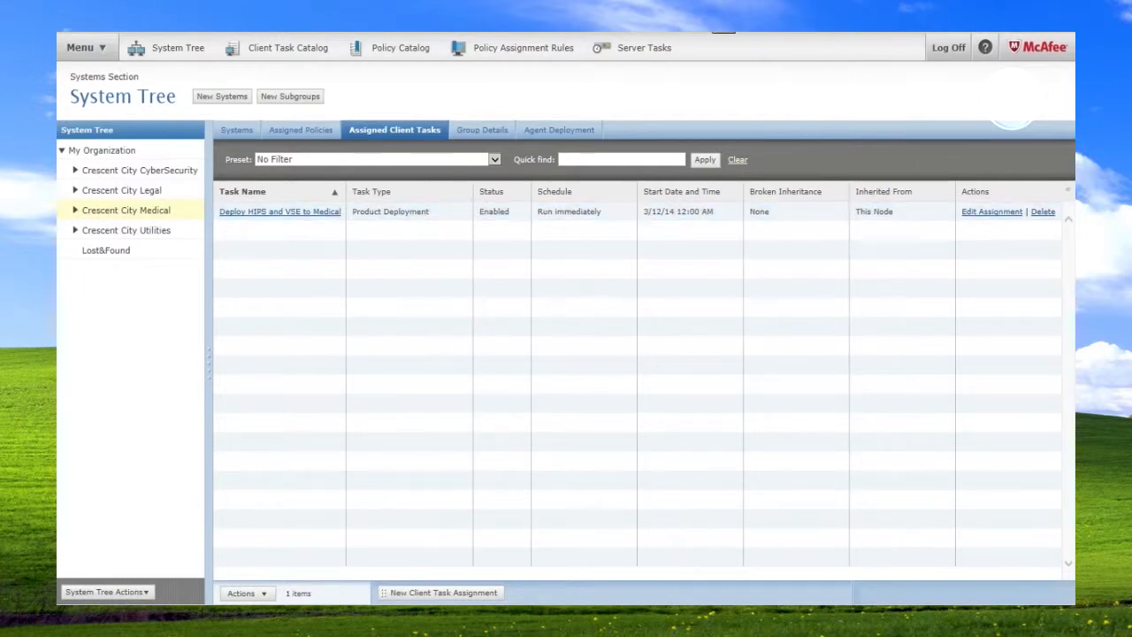
- Assign the Deploy VSE 8.8.0.1247 client task to the Crescent City Legal group, keeping the default task selection options
{"action": "left_click", "coordinate": [288, 48]}
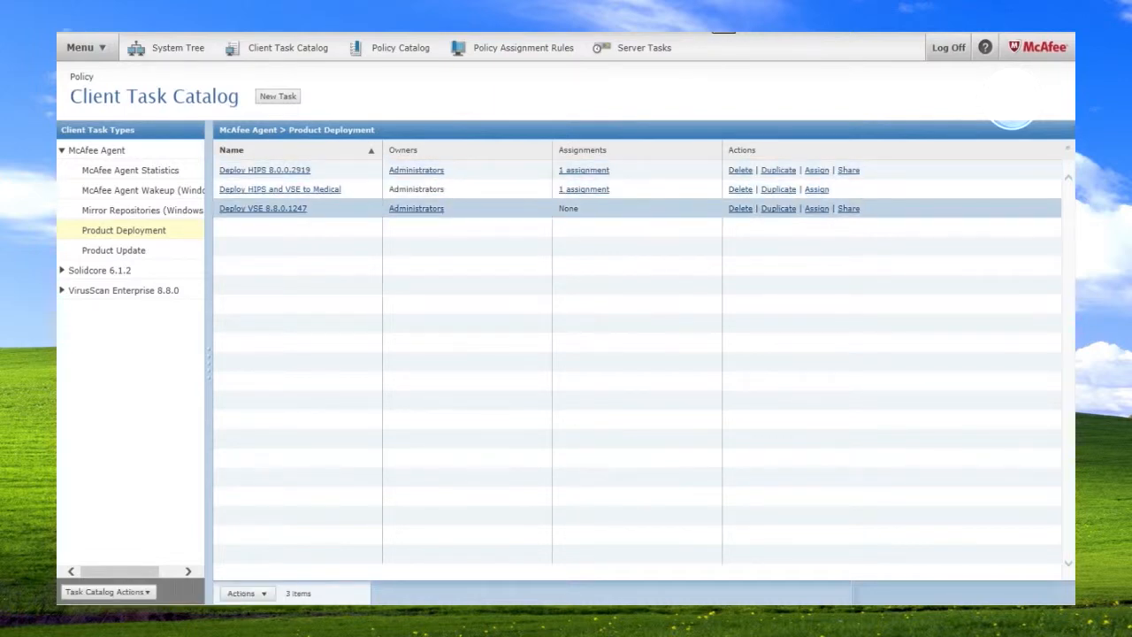
{"action": "left_click", "coordinate": [816, 209]}
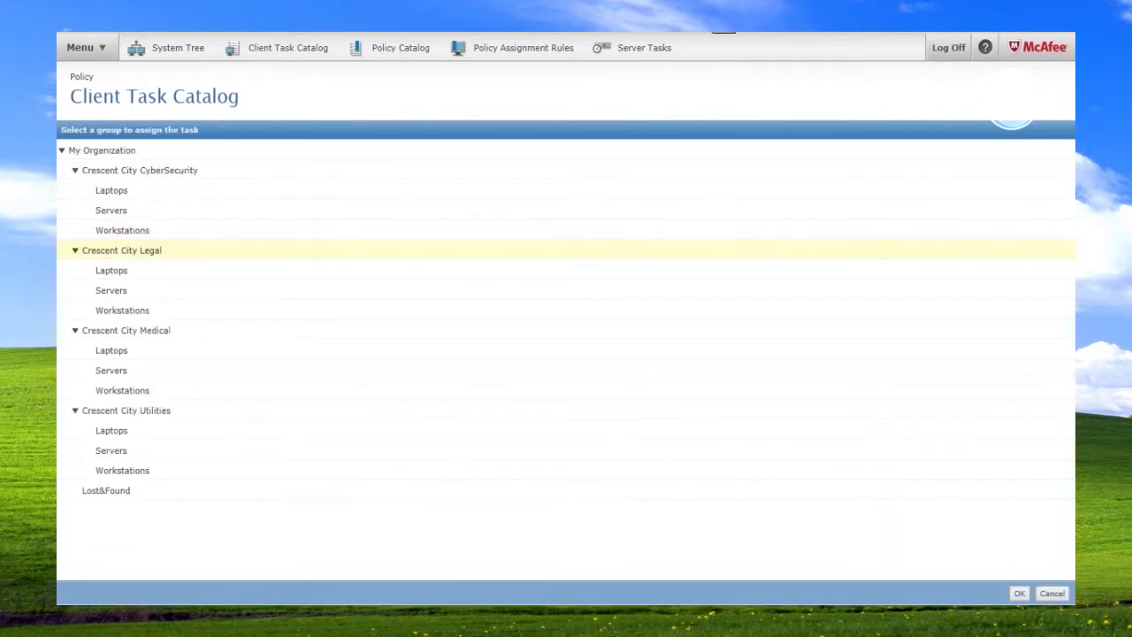
{"action": "left_click", "coordinate": [1019, 593]}
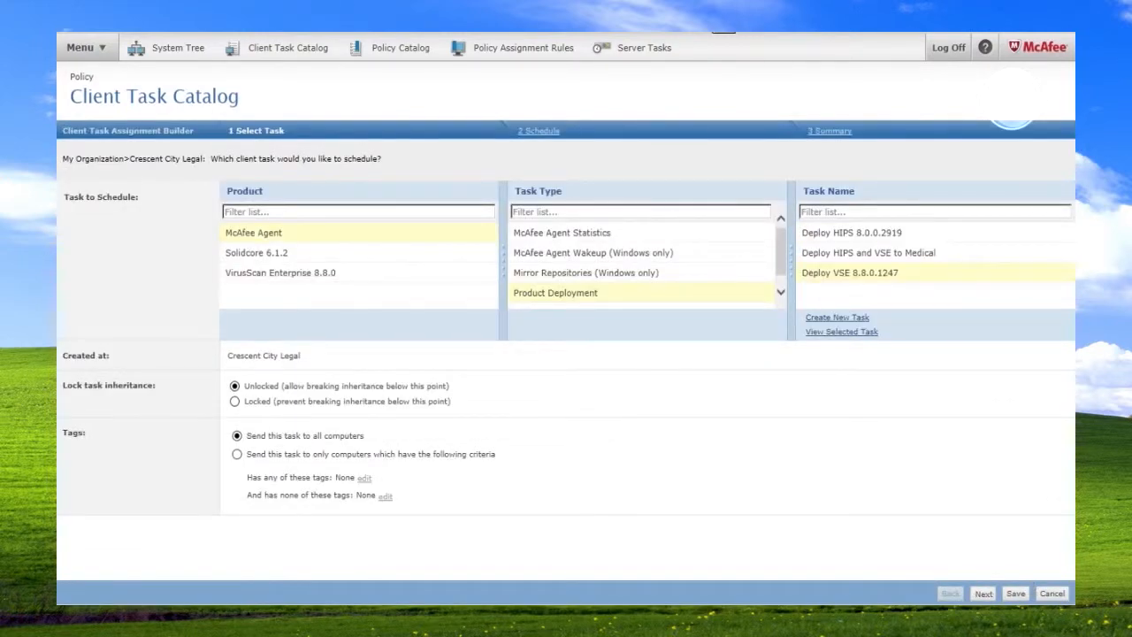
{"action": "left_click", "coordinate": [983, 593]}
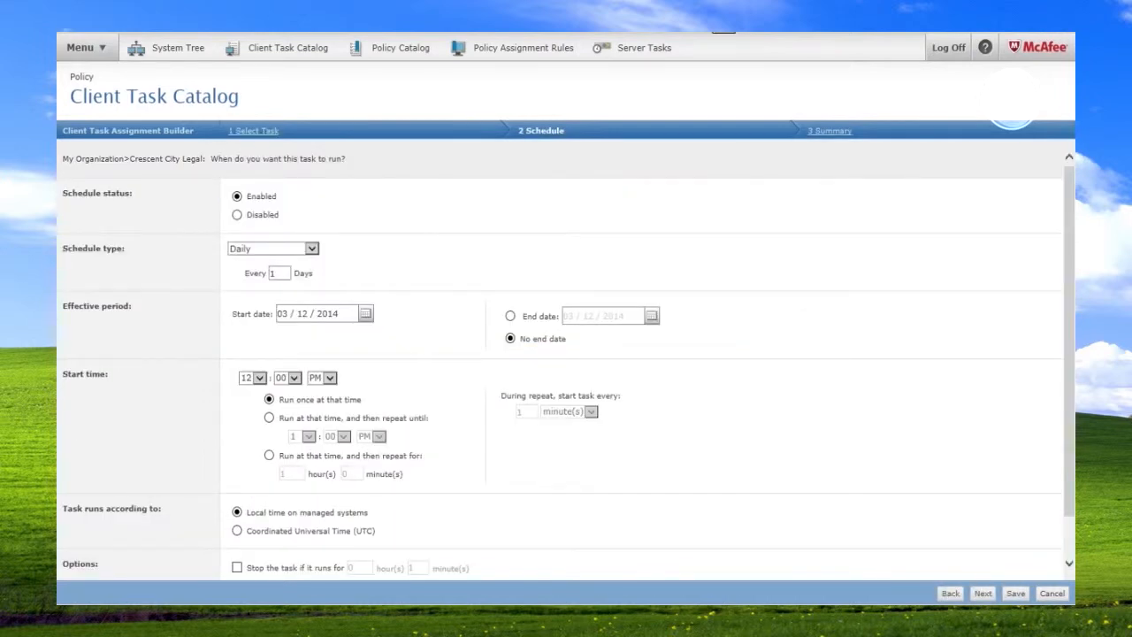
- Schedule the Crescent City Legal assignment to run immediately and save it
{"action": "left_click", "coordinate": [311, 248]}
{"action": "left_click", "coordinate": [274, 302]}
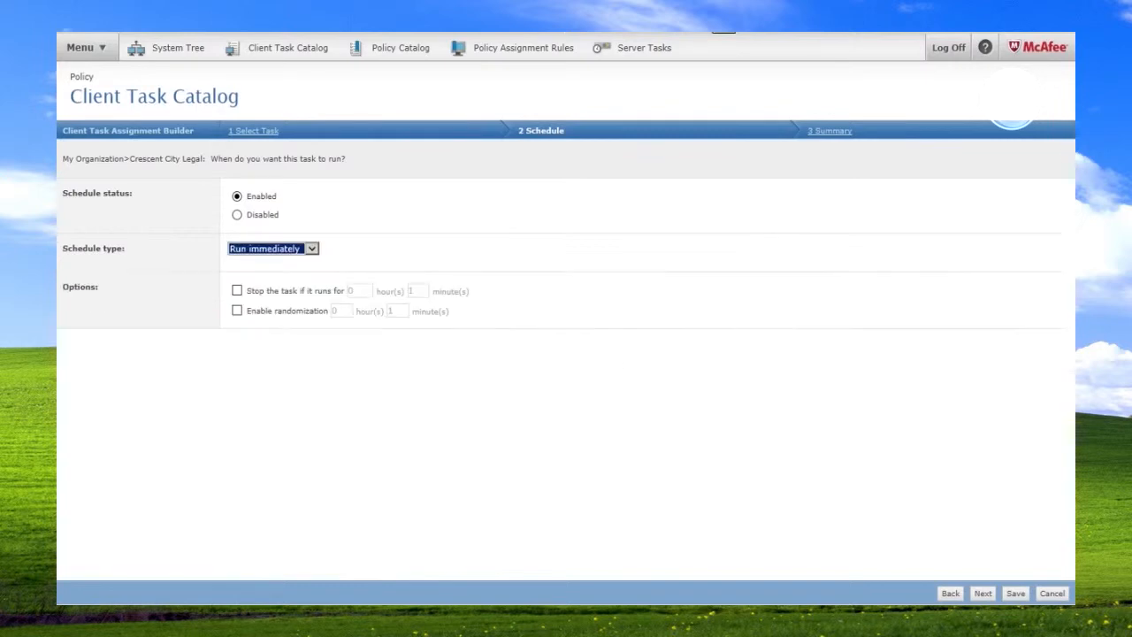
{"action": "left_click", "coordinate": [1015, 594]}
- Review the assigned client tasks of the Crescent City CyberSecurity, Legal and Medical groups
{"action": "left_click", "coordinate": [139, 171]}
{"action": "left_click", "coordinate": [123, 190]}
{"action": "left_click", "coordinate": [125, 211]}
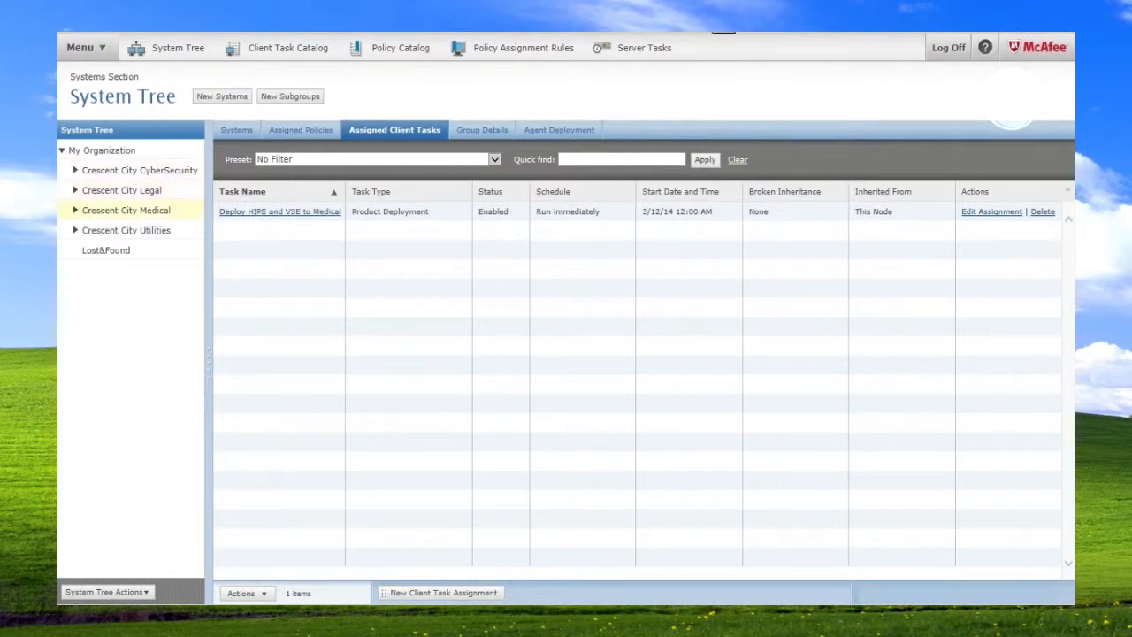
- Edit the Update Master Repository server task so that its daily schedule starts at 4:00 AM
{"action": "left_click", "coordinate": [644, 48]}
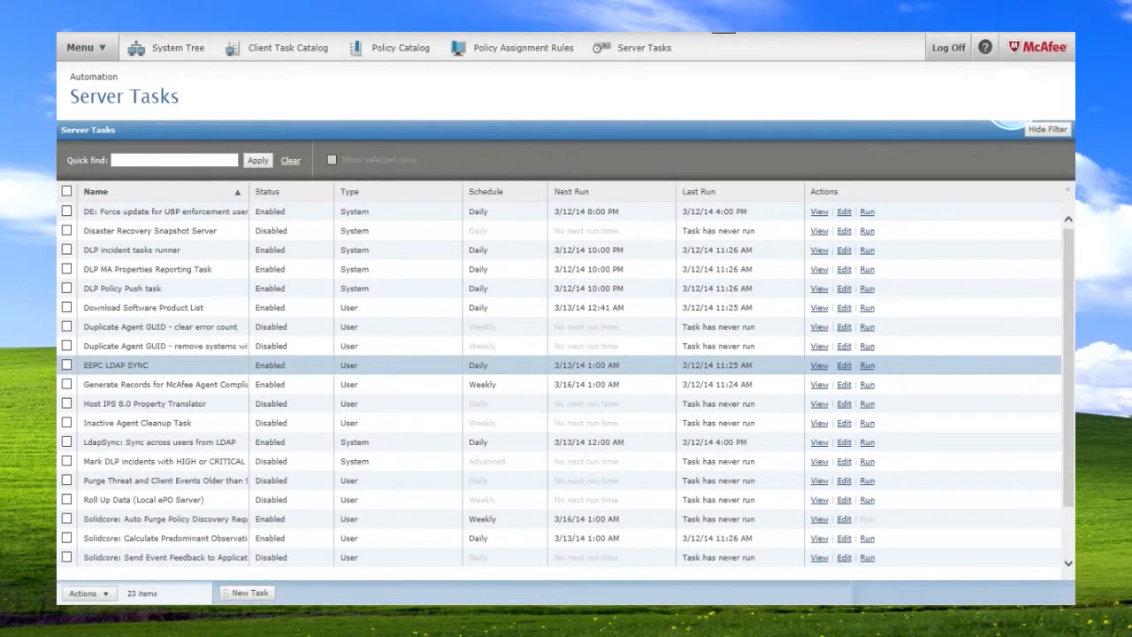
{"action": "scroll", "coordinate": [566, 442], "scroll_direction": "down", "scroll_amount": 2}
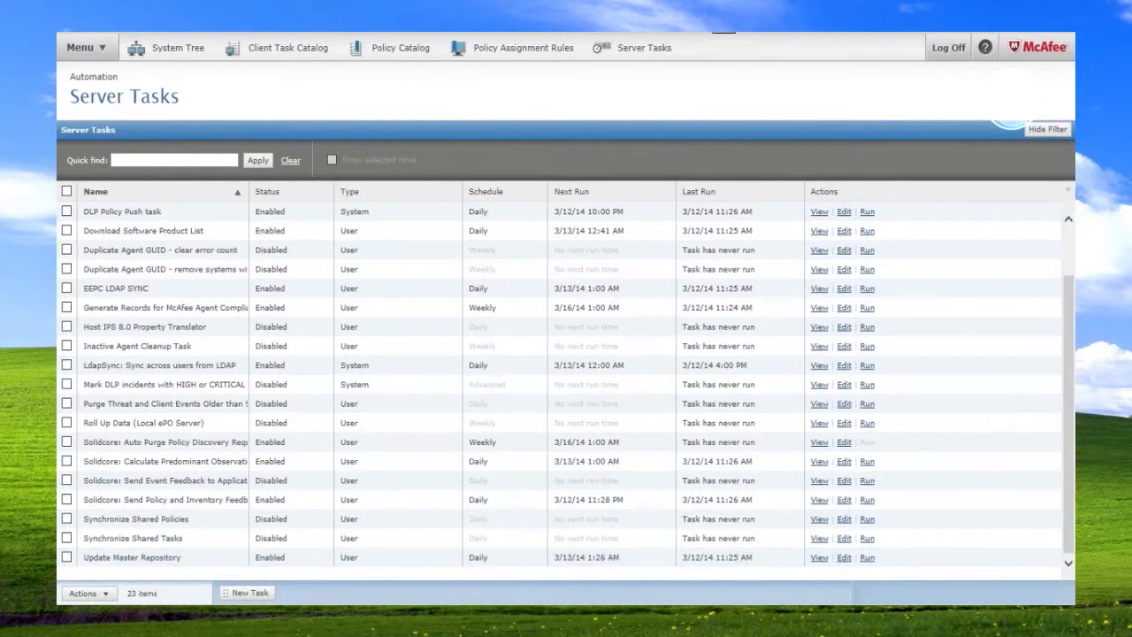
{"action": "left_click", "coordinate": [844, 557]}
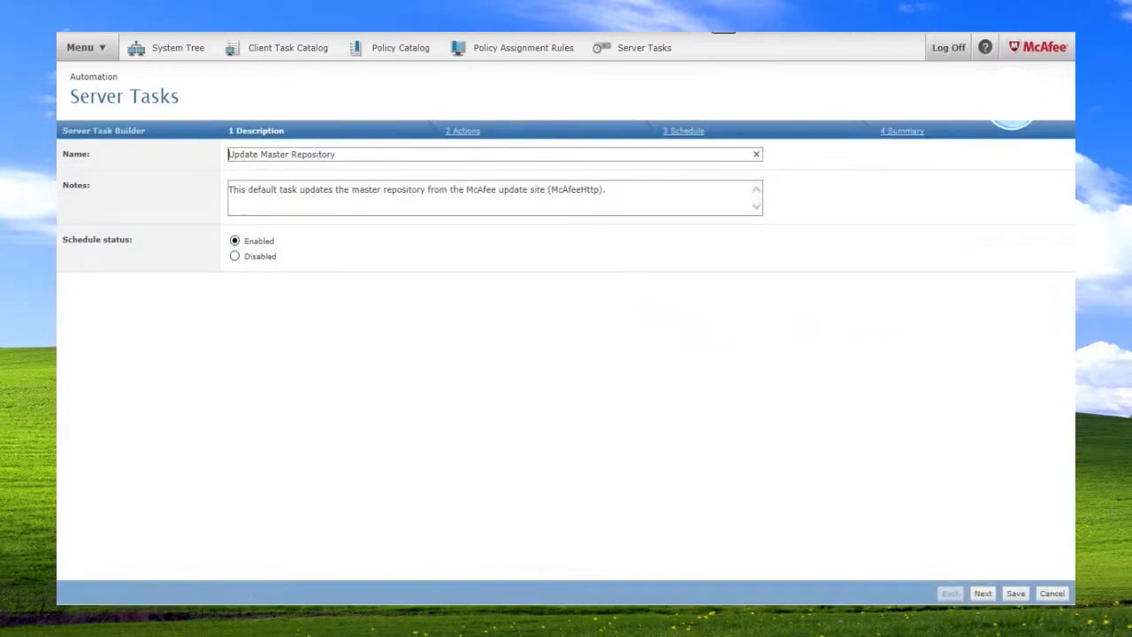
{"action": "left_click", "coordinate": [684, 130]}
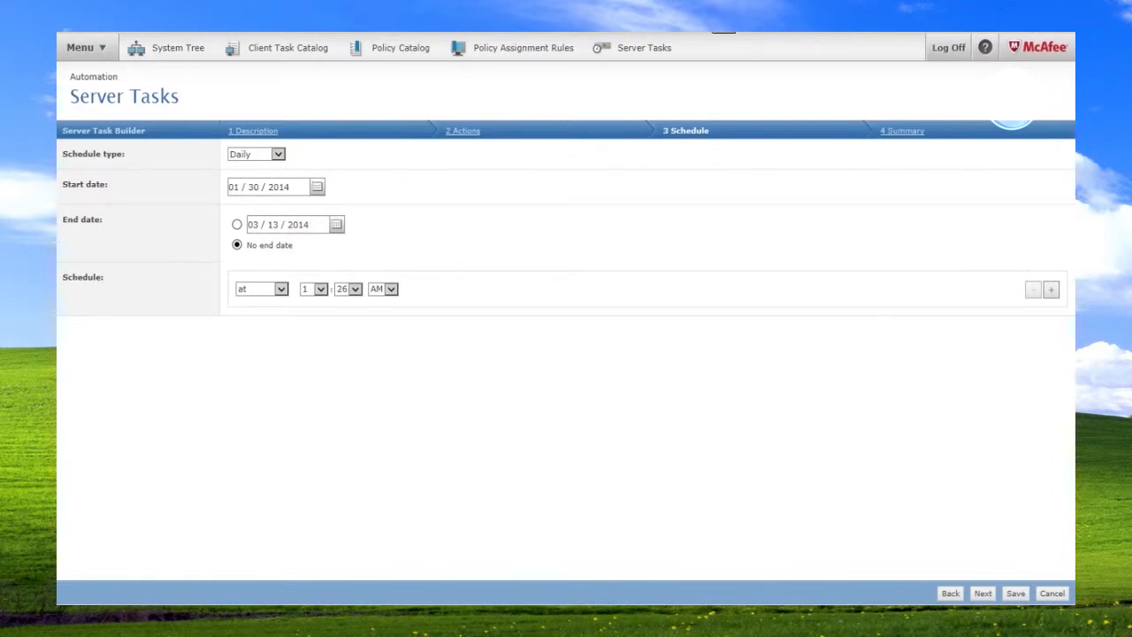
{"action": "left_click", "coordinate": [321, 289]}
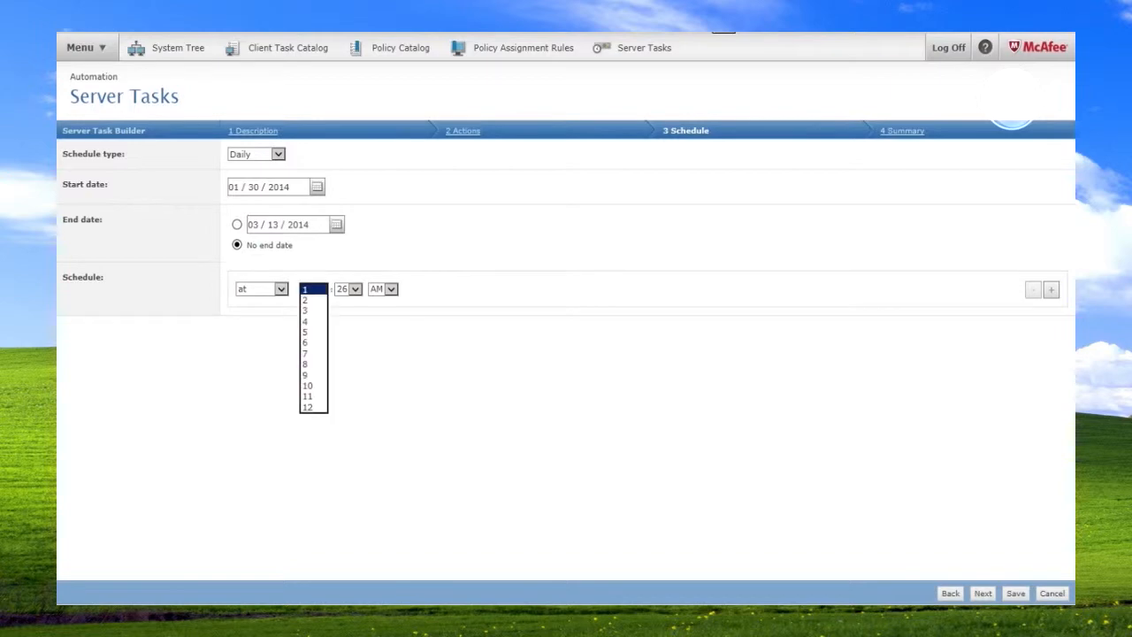
{"action": "left_click", "coordinate": [309, 321]}
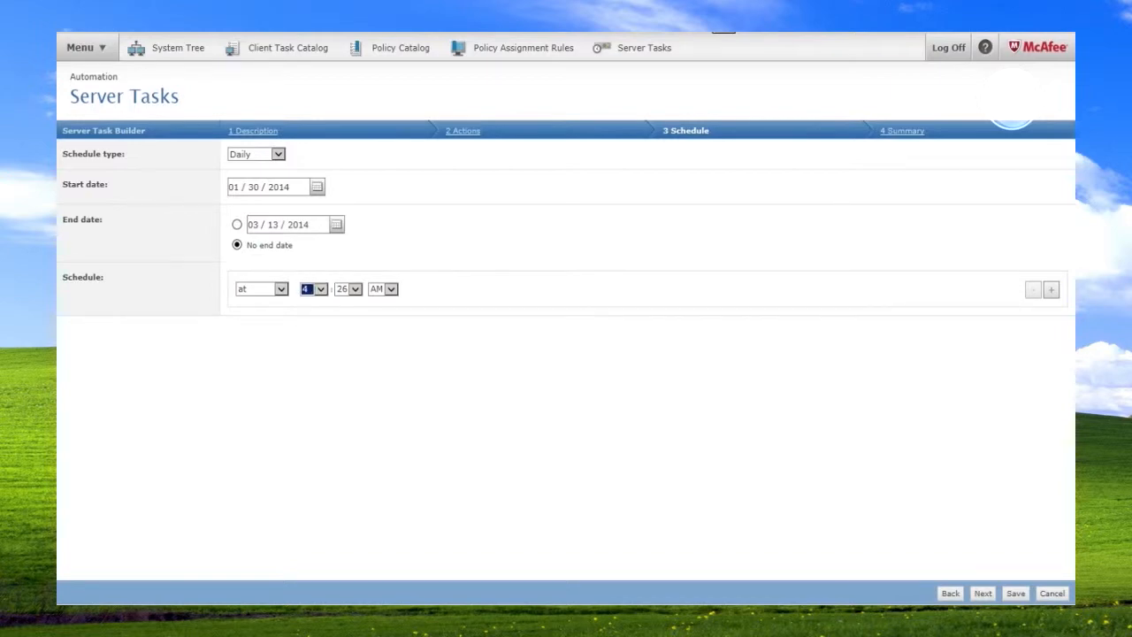
{"action": "left_click", "coordinate": [355, 289]}
{"action": "scroll", "coordinate": [342, 177], "scroll_direction": "up", "scroll_amount": 4}
{"action": "left_click", "coordinate": [341, 126]}
{"action": "left_click", "coordinate": [321, 289]}
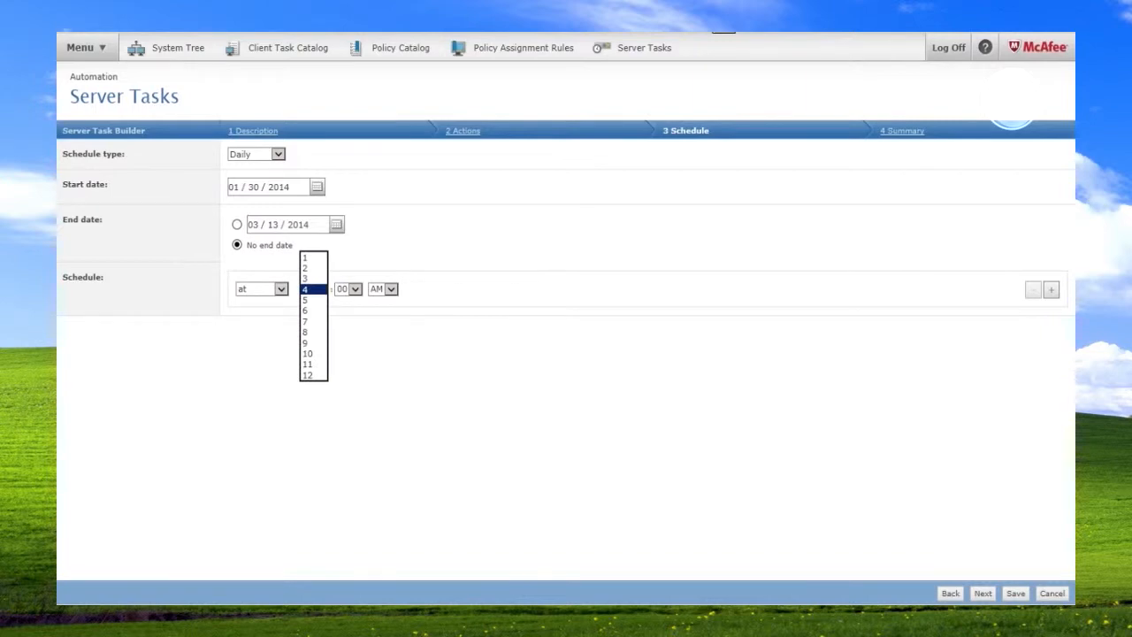
{"action": "left_click", "coordinate": [319, 289]}
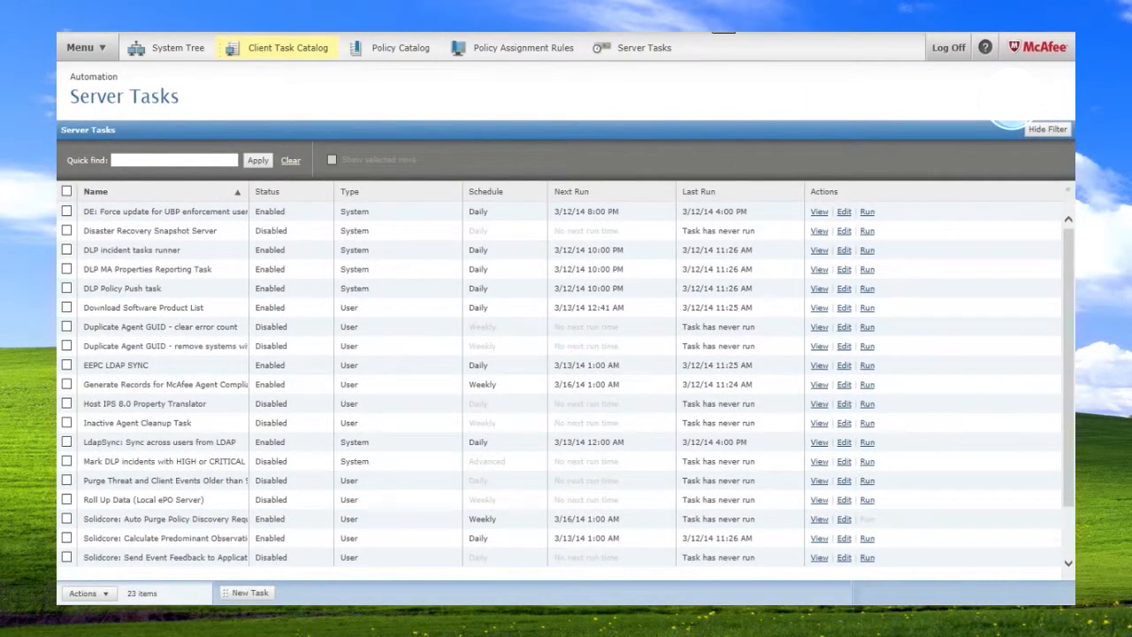
- Create a new McAfee Agent client task of type Product Update and name it "Daily Update"
{"action": "left_click", "coordinate": [288, 48]}
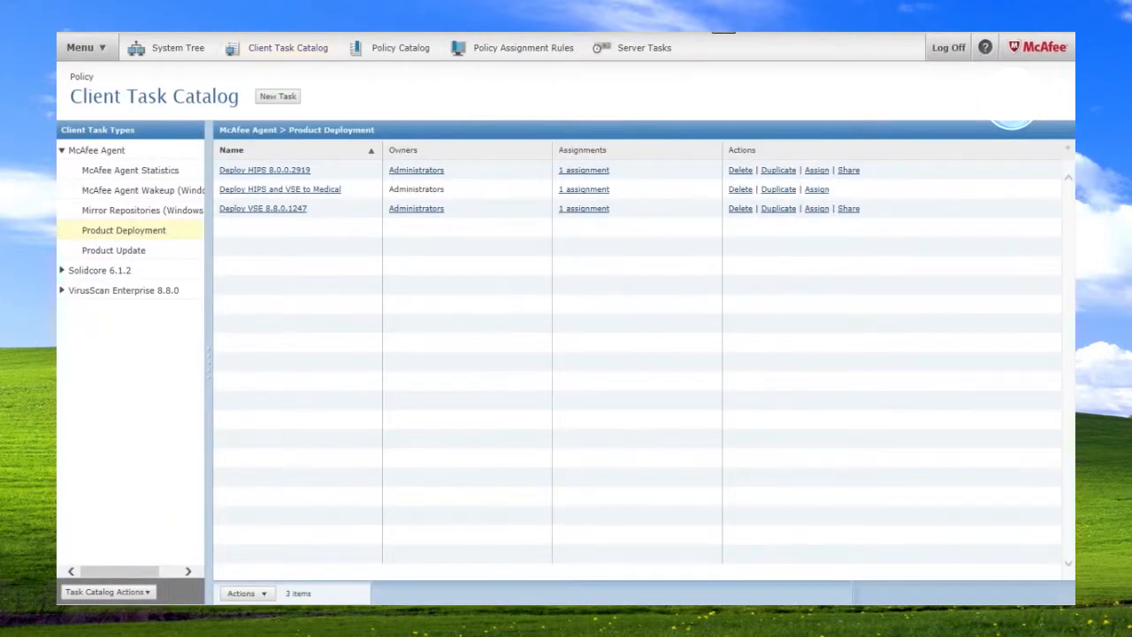
{"action": "left_click", "coordinate": [114, 250]}
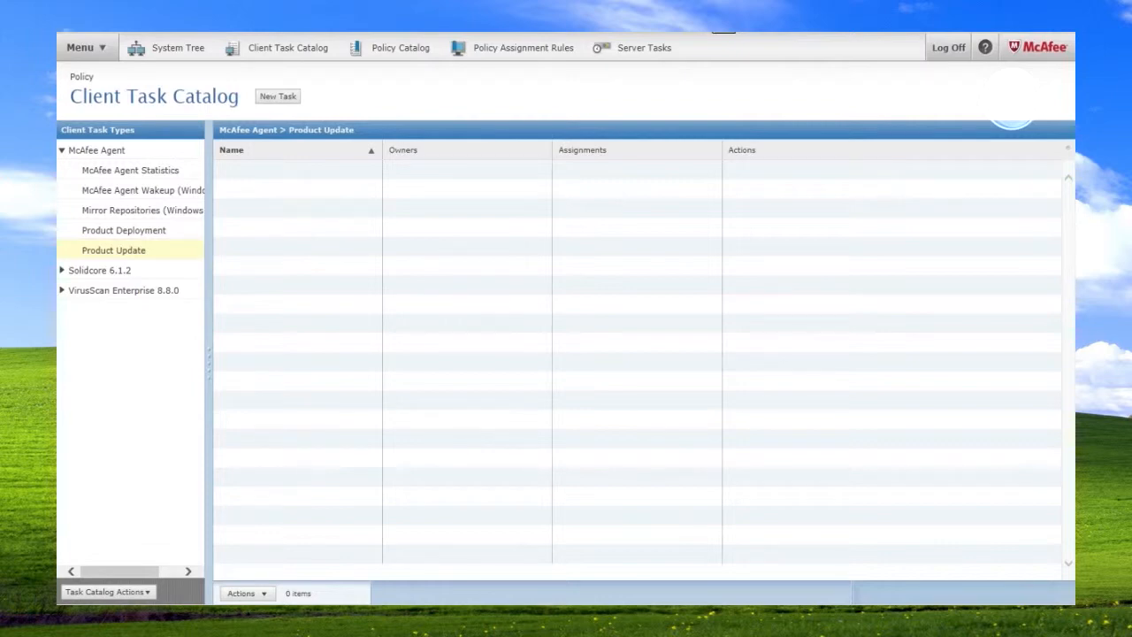
{"action": "left_click", "coordinate": [278, 97]}
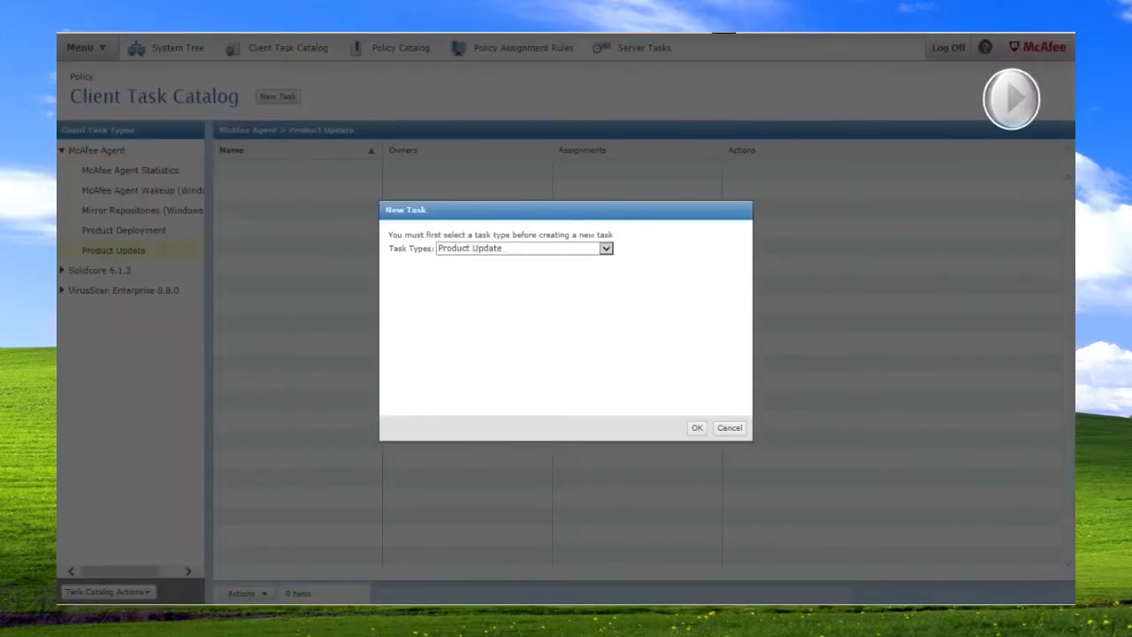
{"action": "left_click", "coordinate": [697, 428]}
{"action": "key", "text": "ctrl+a"}
{"action": "key", "text": "BackSpace"}
{"action": "type", "text": "Daily Update"}
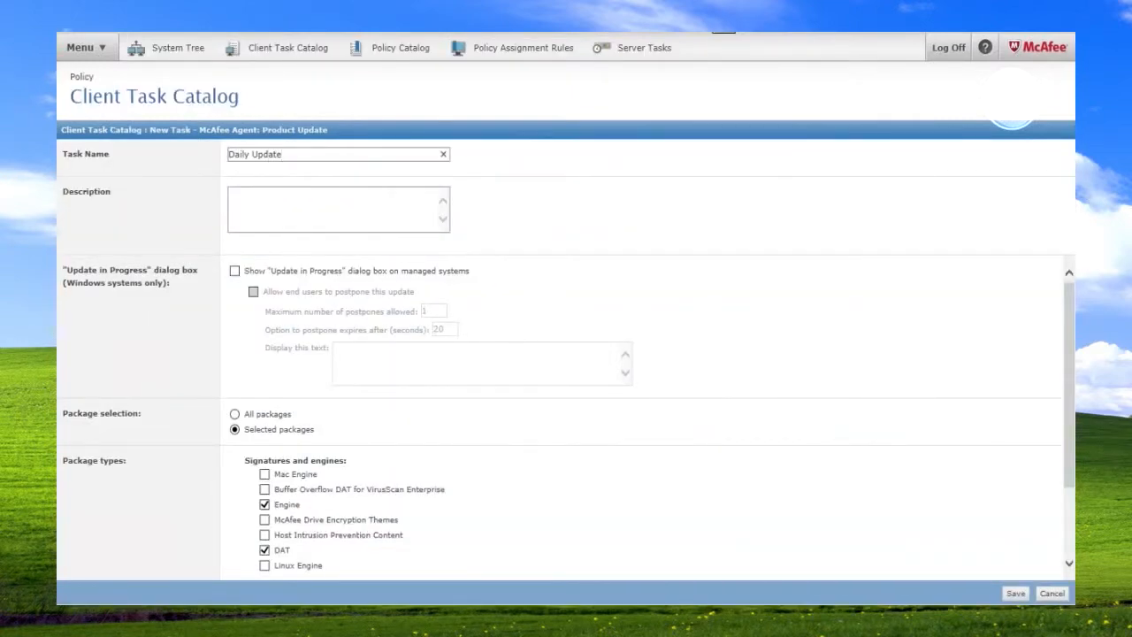
- Set the Daily Update task's package selection to All packages and save the task
{"action": "scroll", "coordinate": [645, 416], "scroll_direction": "down", "scroll_amount": 2}
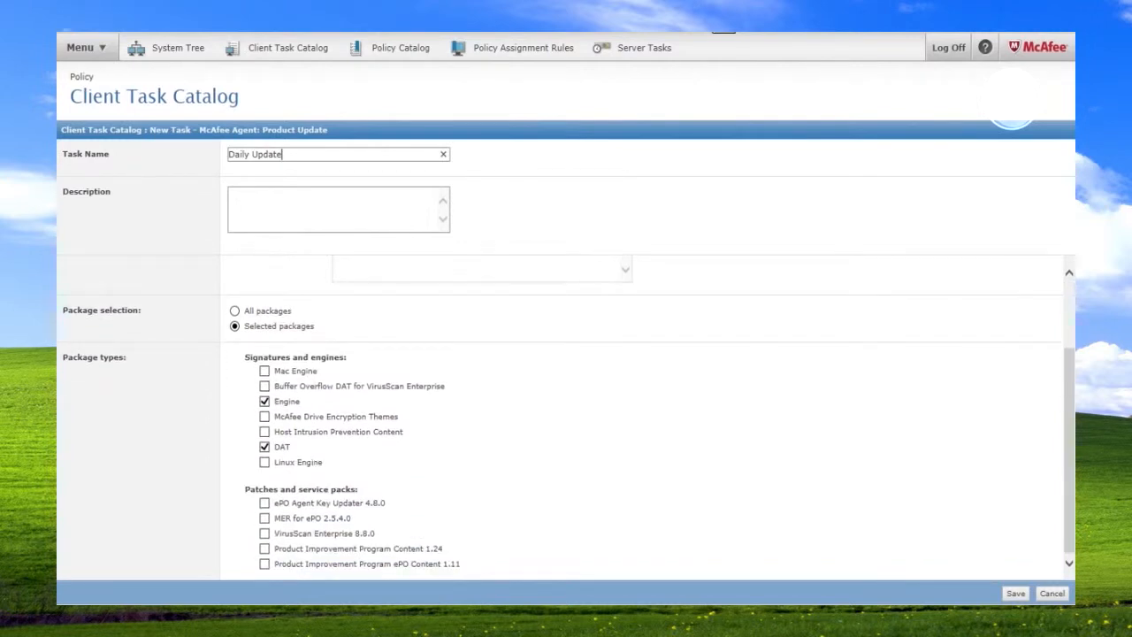
{"action": "left_click", "coordinate": [234, 312]}
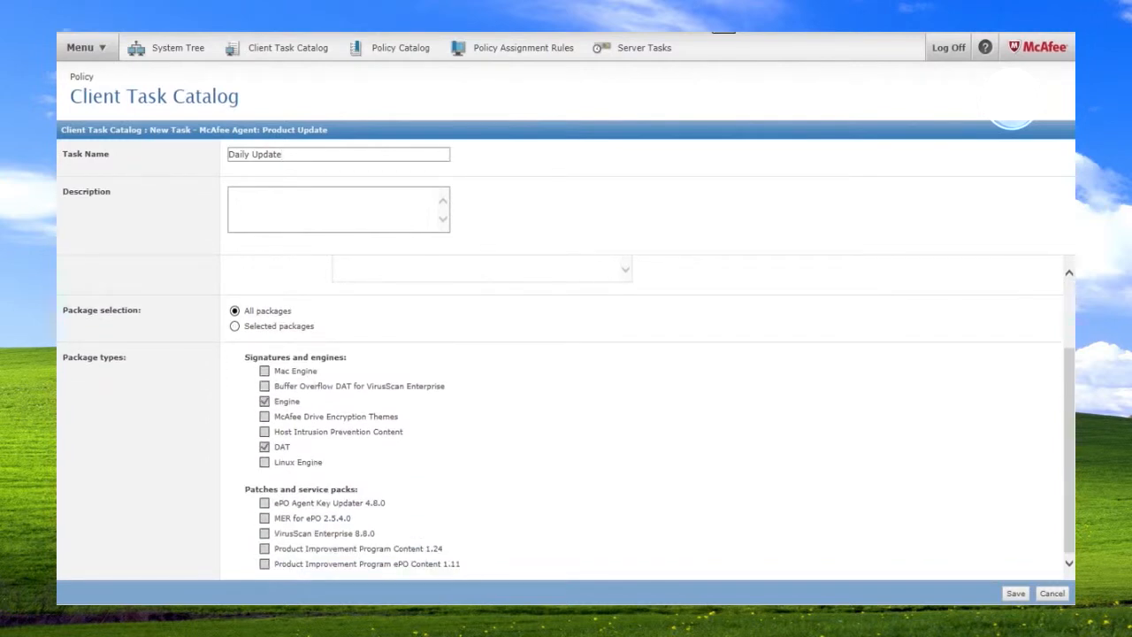
{"action": "left_click", "coordinate": [1016, 593]}
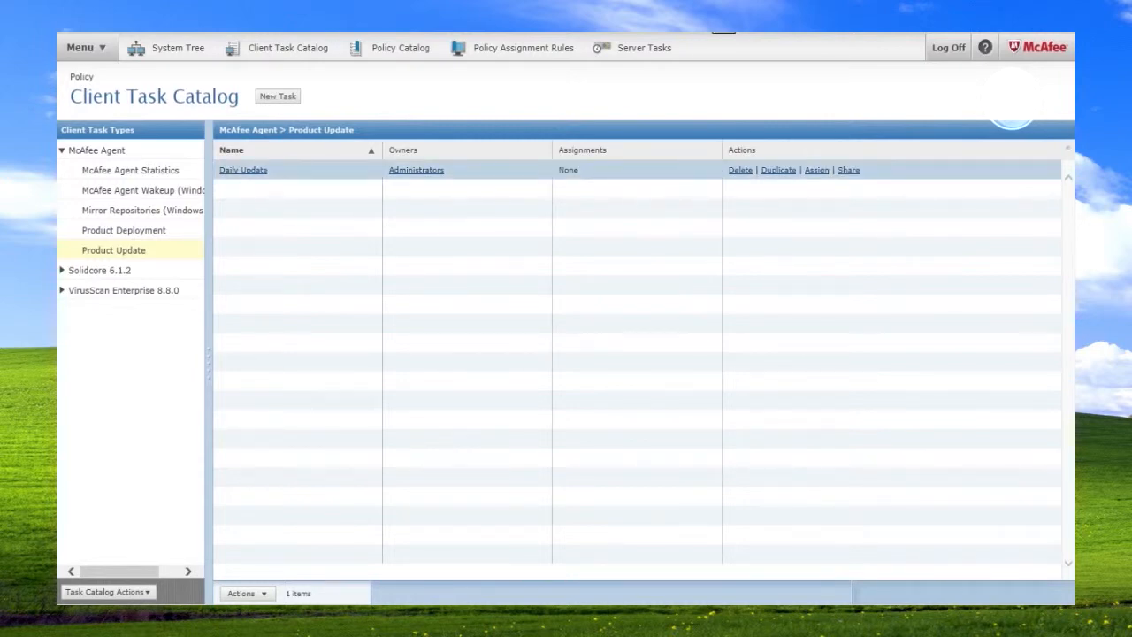
- Assign the Daily Update client task to the My Organization group
{"action": "left_click", "coordinate": [816, 169]}
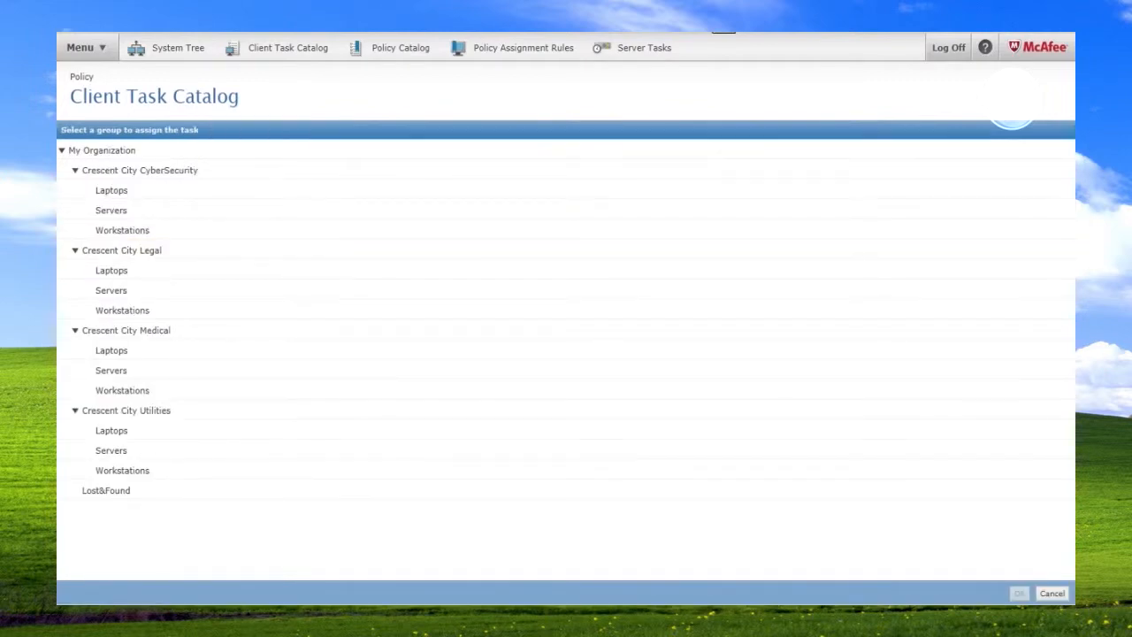
{"action": "left_click", "coordinate": [102, 150]}
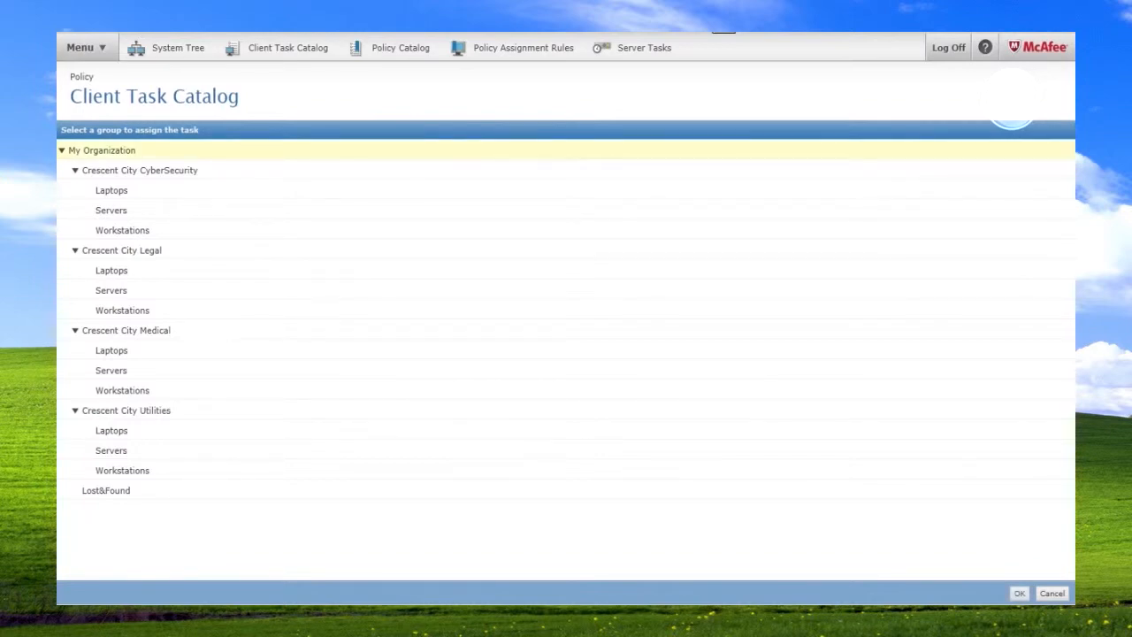
{"action": "left_click", "coordinate": [1019, 593]}
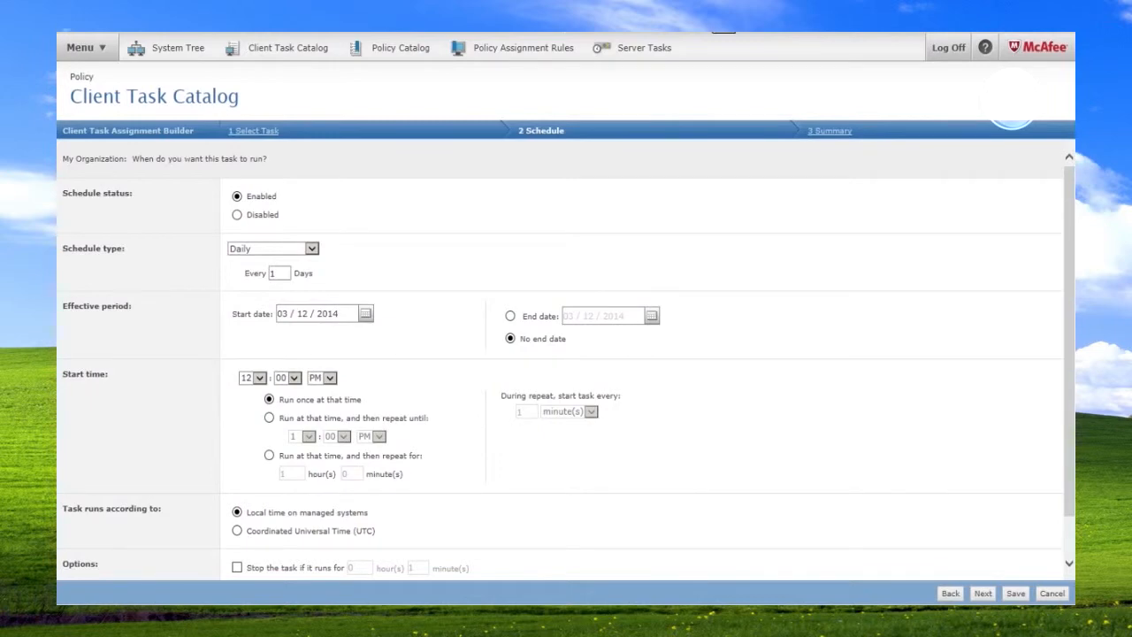
- Set the start time of the Daily Update assignment's daily schedule to 8:00 AM
{"action": "left_click", "coordinate": [259, 377]}
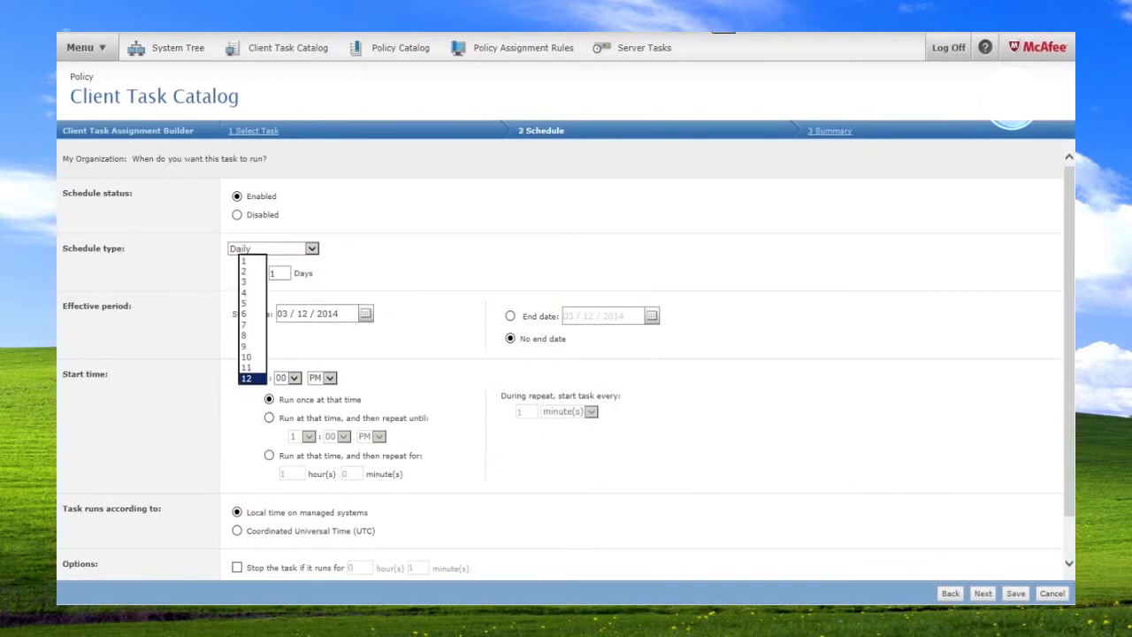
{"action": "left_click", "coordinate": [256, 336]}
{"action": "left_click", "coordinate": [329, 378]}
{"action": "left_click", "coordinate": [321, 367]}
- Enable randomization of 4 hours and the Run missed task option for the Daily Update assignment, and save it
{"action": "scroll", "coordinate": [566, 354], "scroll_direction": "down", "scroll_amount": 1}
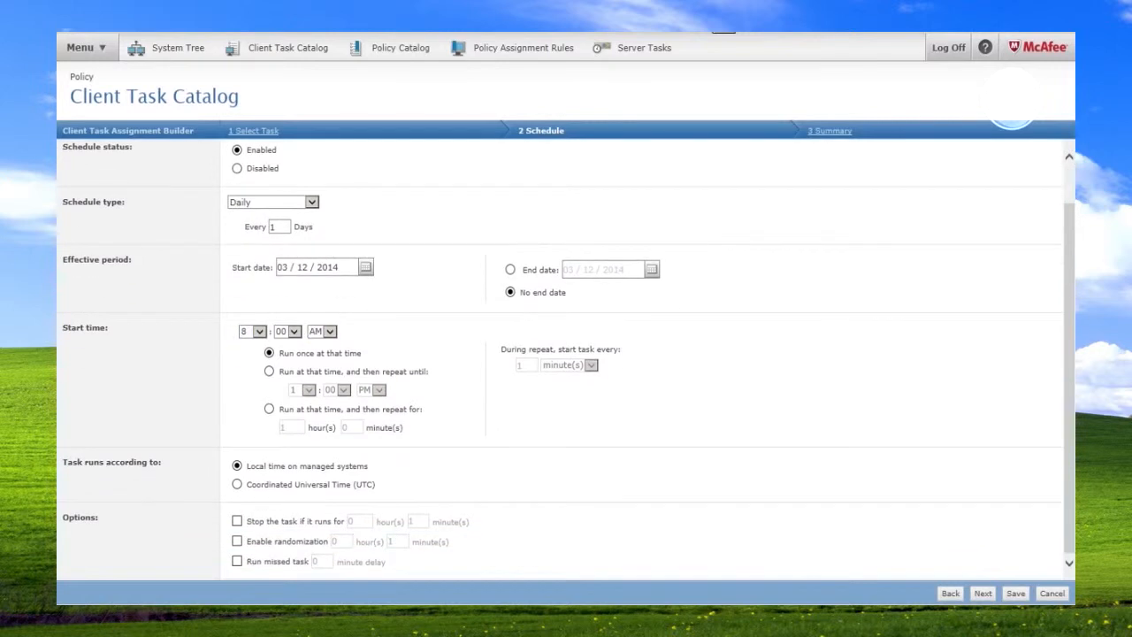
{"action": "left_click", "coordinate": [236, 541]}
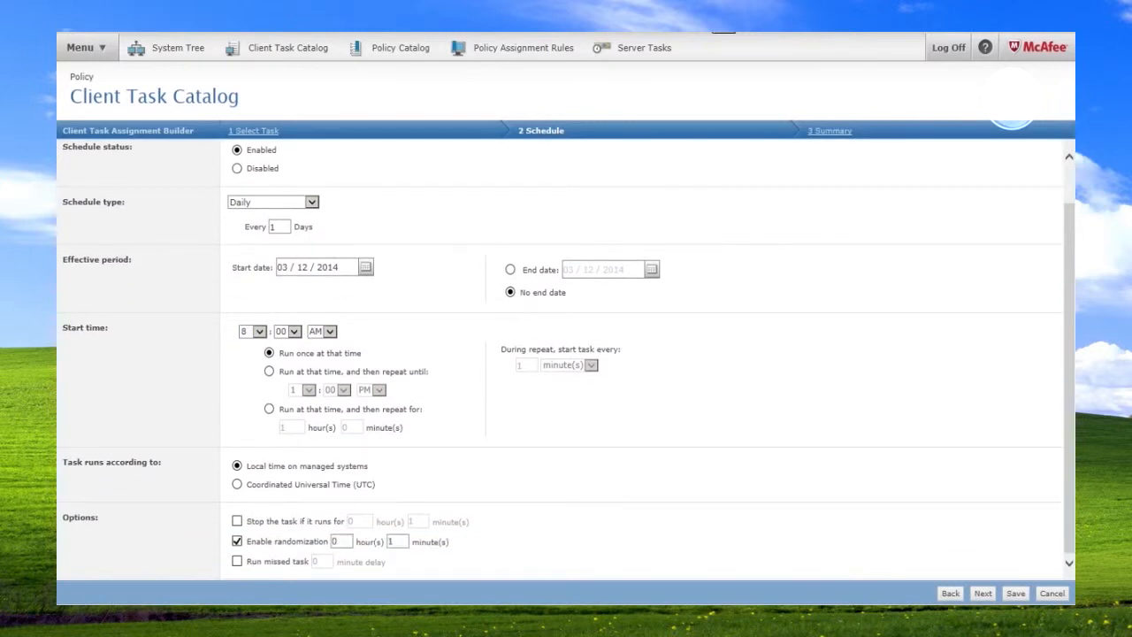
{"action": "key", "text": "Tab"}
{"action": "type", "text": "4"}
{"action": "left_click", "coordinate": [237, 560]}
{"action": "key", "text": "Tab"}
{"action": "left_click", "coordinate": [325, 560]}
{"action": "left_click", "coordinate": [1015, 594]}
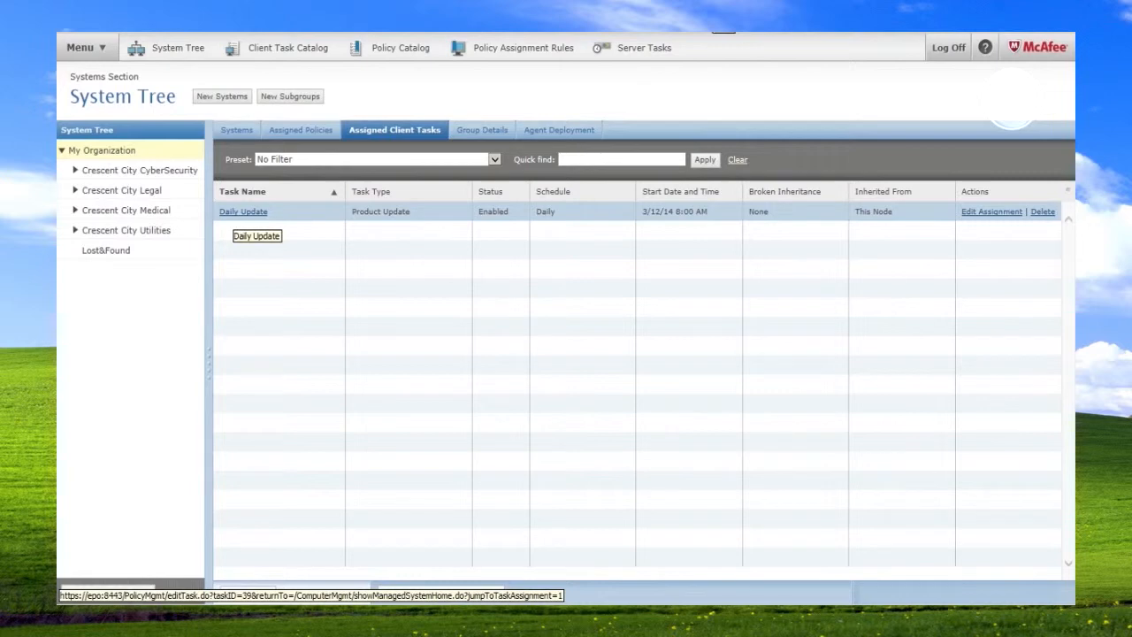
- Check the assigned client tasks of the Crescent City CyberSecurity, Legal, Medical and Utilities groups for the inherited update task
{"action": "left_click", "coordinate": [139, 171]}
{"action": "left_click", "coordinate": [122, 190]}
{"action": "left_click", "coordinate": [126, 210]}
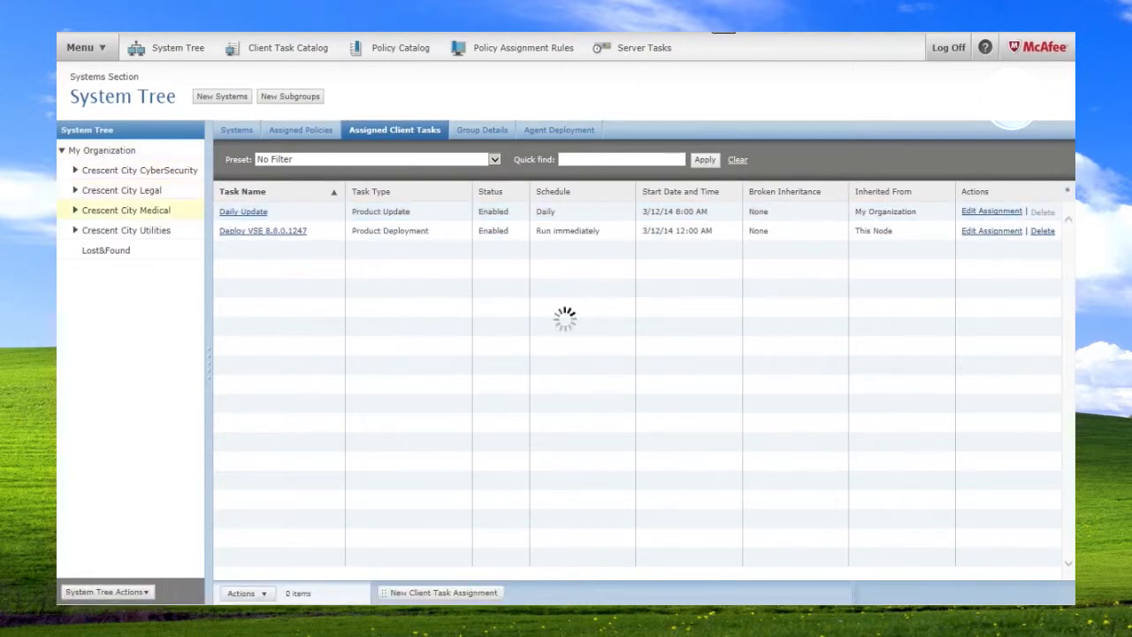
{"action": "left_click", "coordinate": [126, 231]}
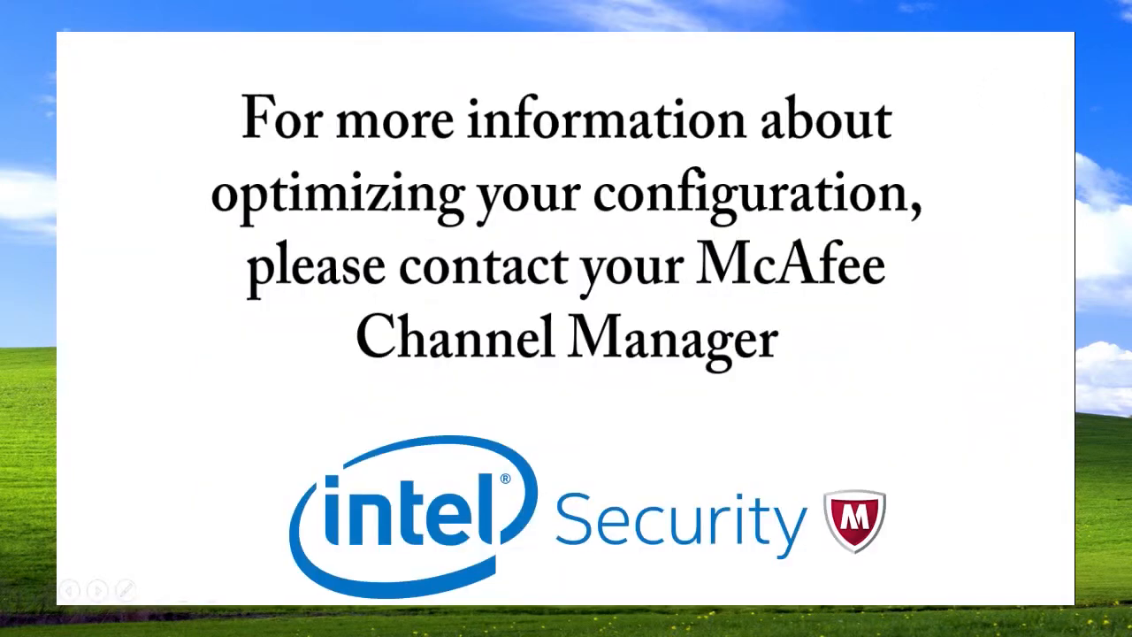